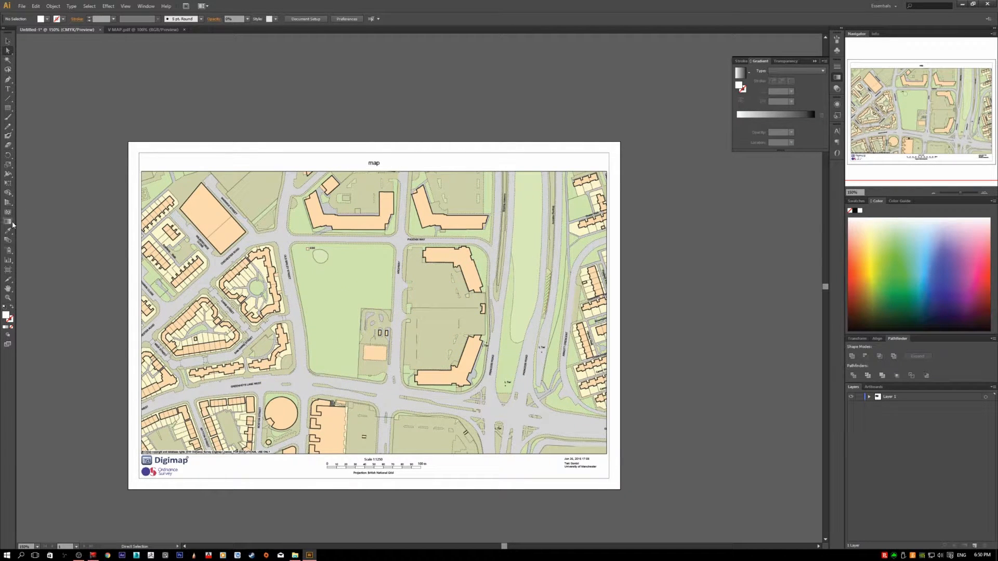
# Step: Examine the whole map sheet and look closer at the buildings and roads around Phoenix Way and Archway
pyautogui.click(9, 290)
pyautogui.moveTo(441, 313); pyautogui.dragTo(429, 278)
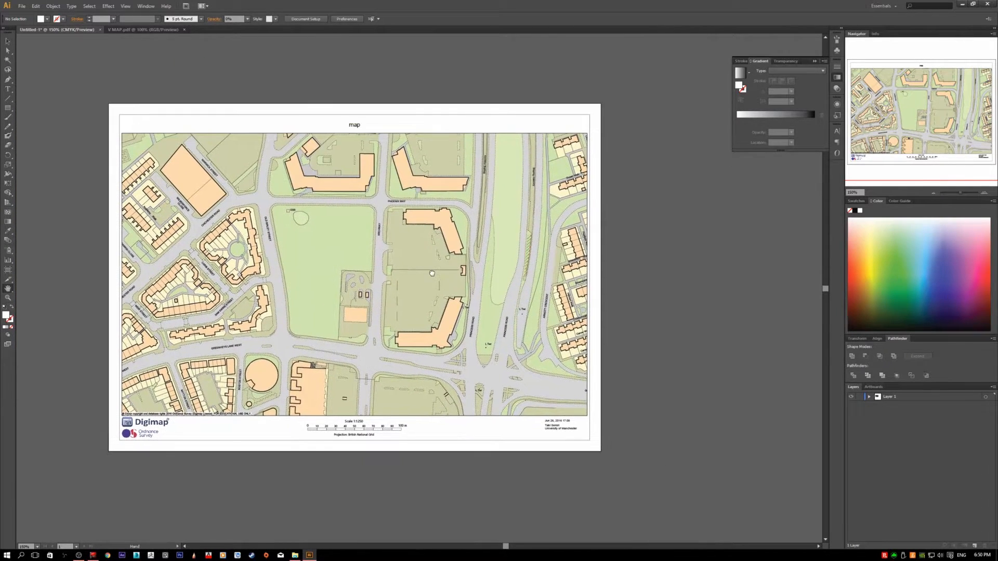
pyautogui.moveTo(344, 266); pyautogui.dragTo(312, 298)
pyautogui.moveTo(408, 340); pyautogui.dragTo(426, 273)
pyautogui.moveTo(471, 298); pyautogui.dragTo(427, 302)
pyautogui.moveTo(369, 240); pyautogui.dragTo(472, 350)
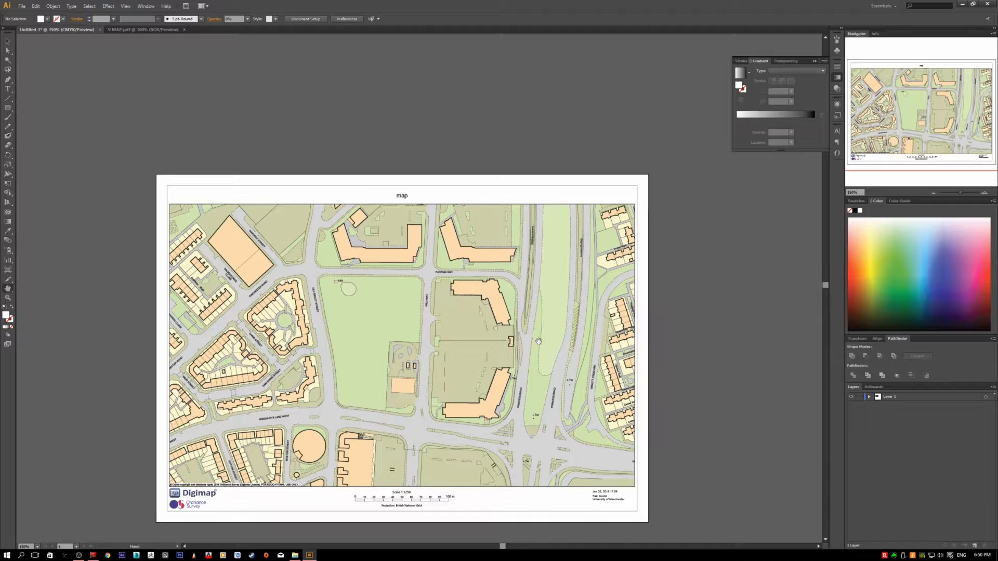
pyautogui.scroll(2, 537, 323)
pyautogui.scroll(-2, 537, 324)
pyautogui.keyDown('alt'); pyautogui.scroll(2, 541, 358); pyautogui.keyUp('alt')
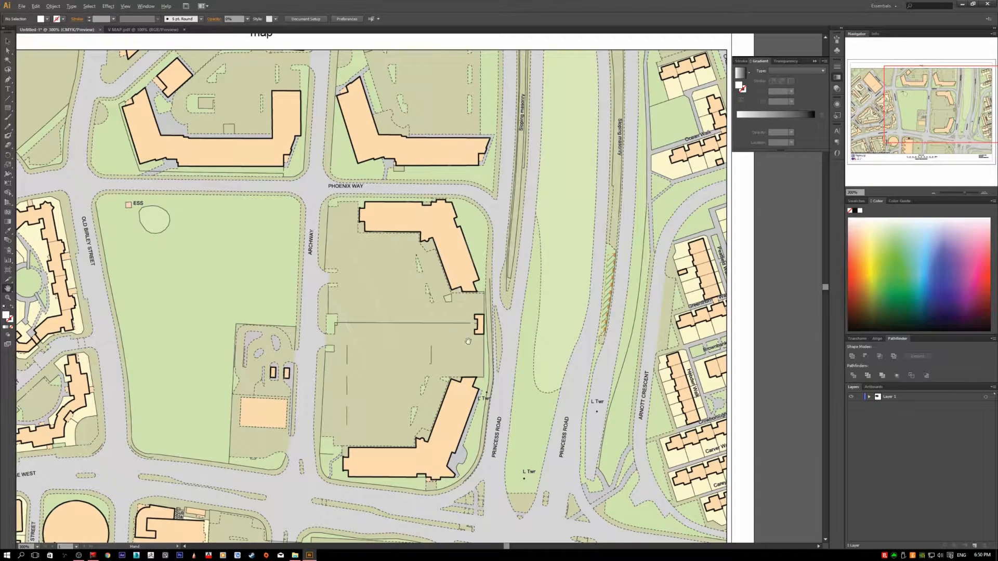
pyautogui.scroll(-3, 448, 335)
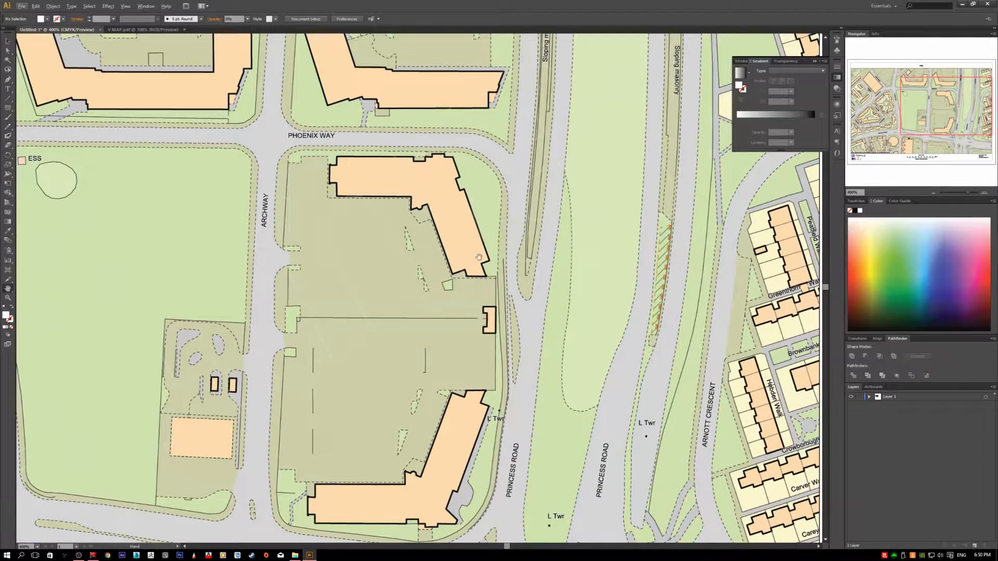
pyautogui.keyDown('alt'); pyautogui.scroll(1, 512, 375); pyautogui.keyUp('alt')
pyautogui.moveTo(228, 222); pyautogui.dragTo(479, 272)
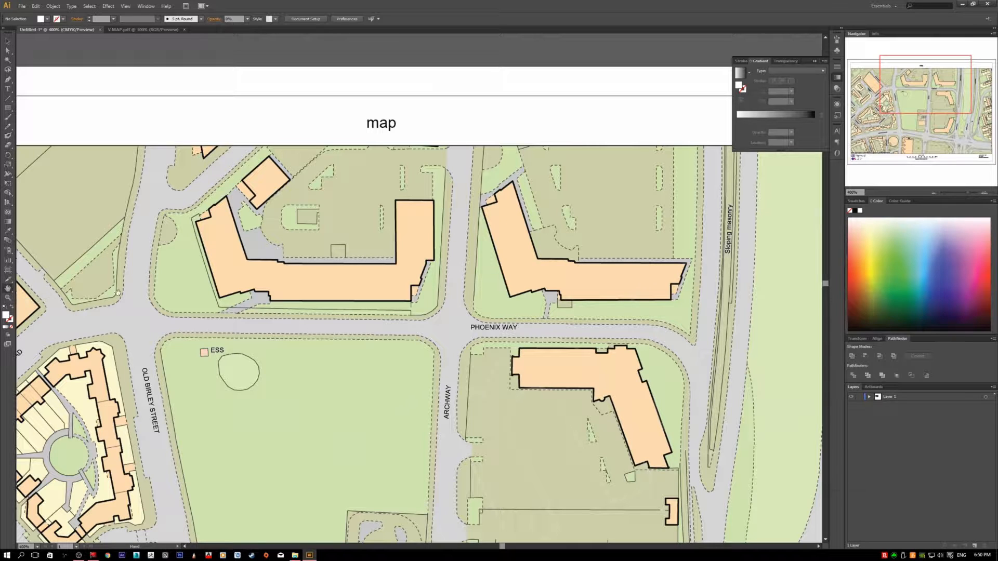
# Step: Look over the streets around Old Birley Street and the open green field at different magnifications
pyautogui.click(8, 231)
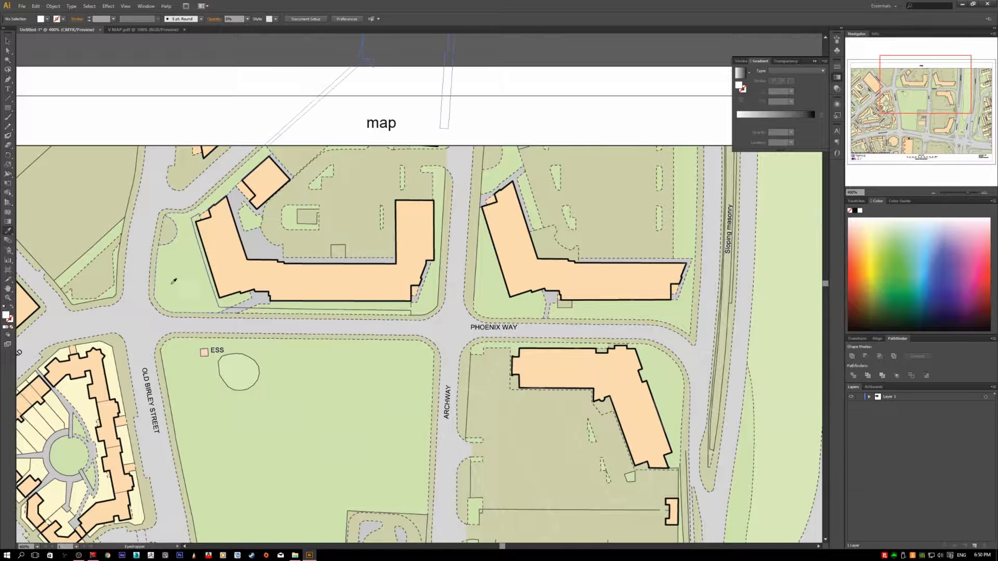
pyautogui.press('space')
pyautogui.moveTo(290, 283); pyautogui.dragTo(694, 30)
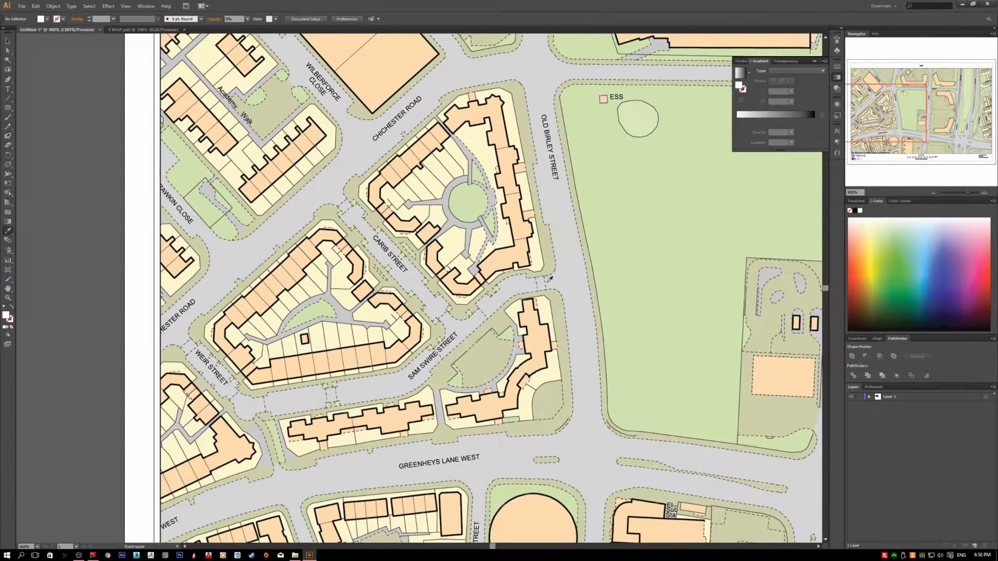
pyautogui.moveTo(633, 272); pyautogui.dragTo(418, 336)
pyautogui.moveTo(742, 265); pyautogui.dragTo(473, 394)
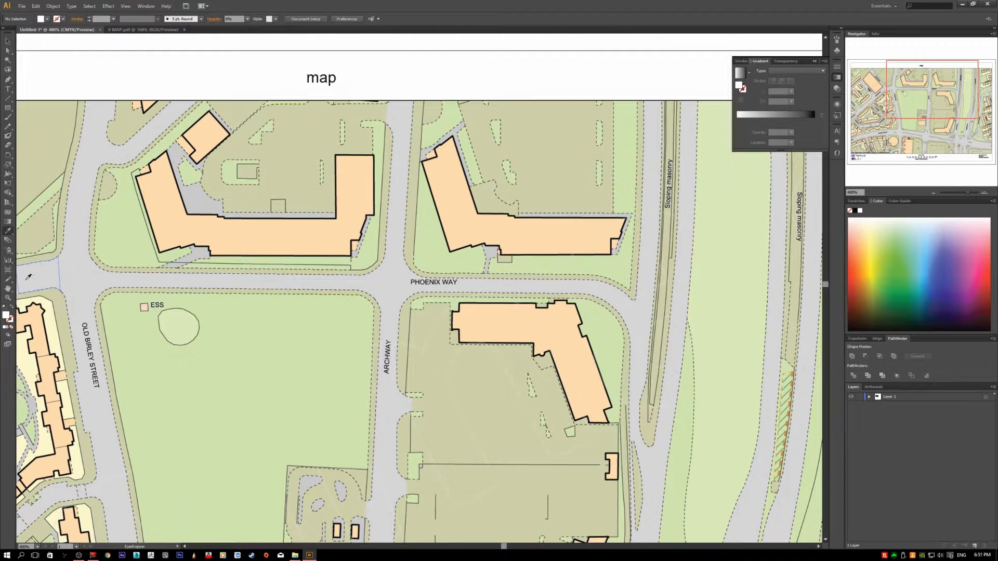
pyautogui.moveTo(104, 296); pyautogui.dragTo(214, 301)
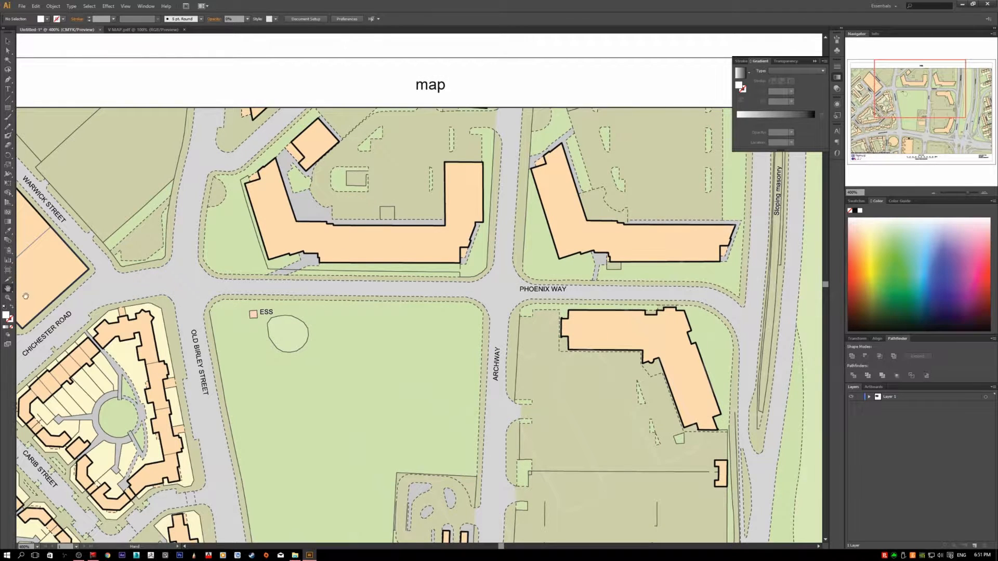
pyautogui.click(8, 298)
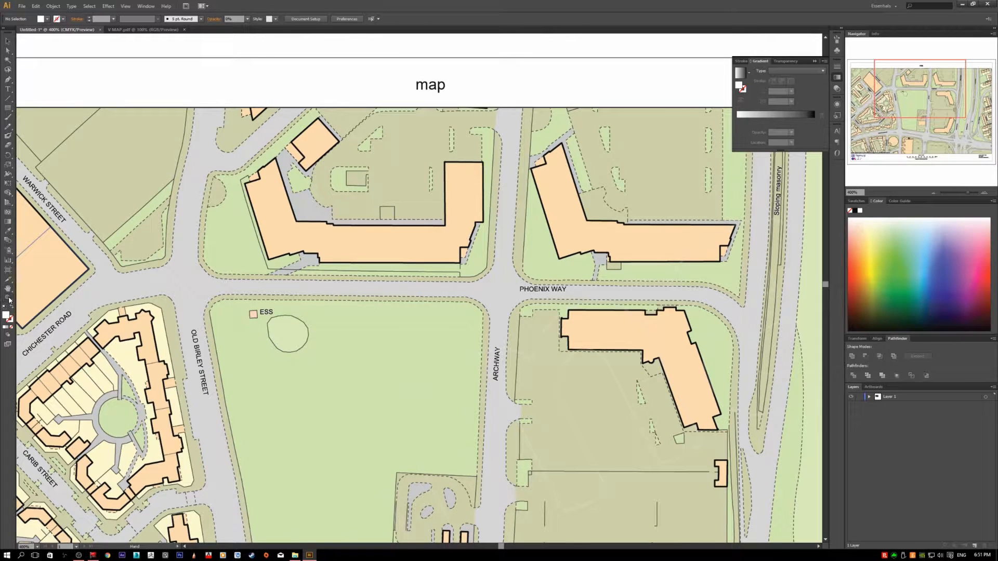
pyautogui.keyDown('alt'); pyautogui.click(207, 318); pyautogui.keyUp('alt')
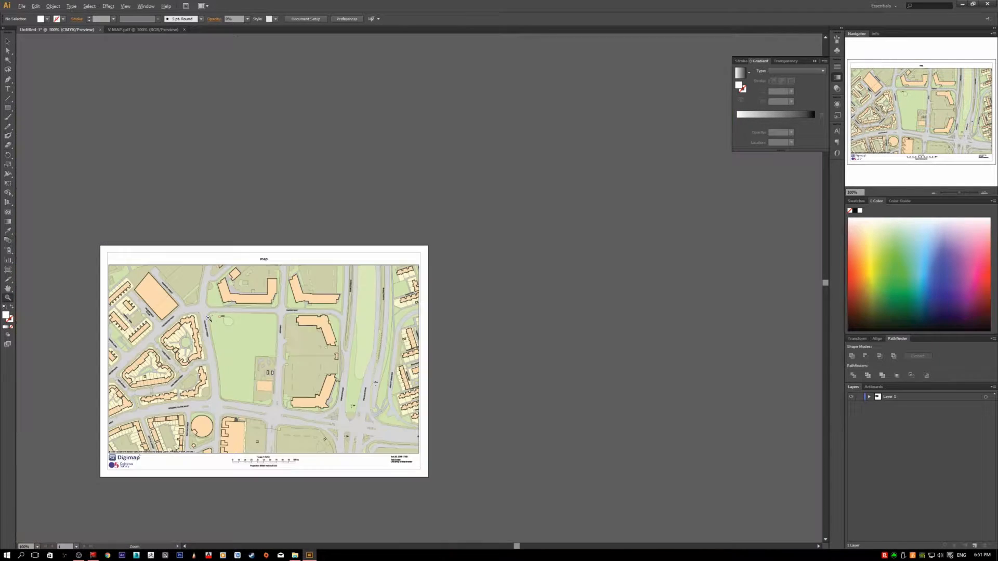
pyautogui.click(217, 334)
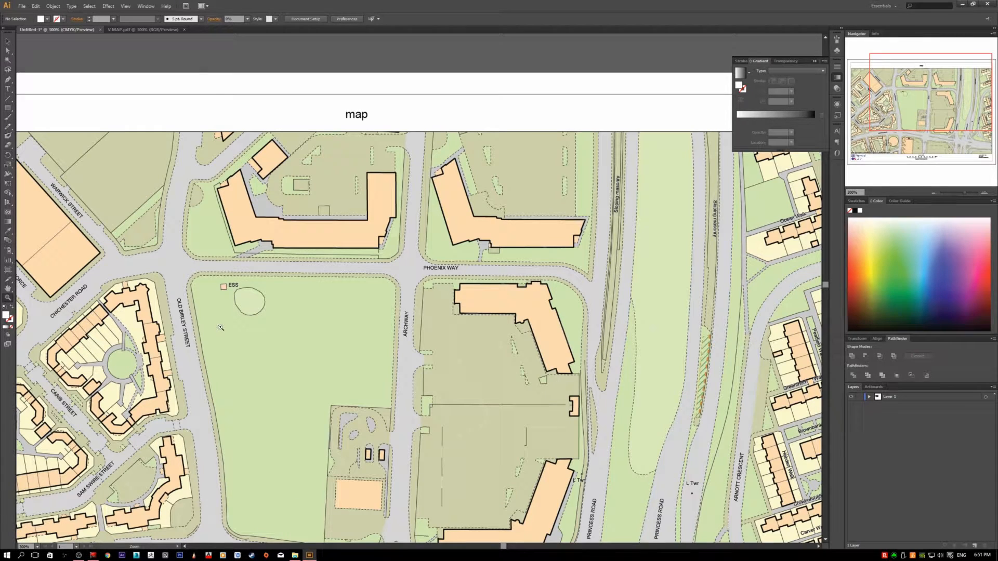
pyautogui.press('v')
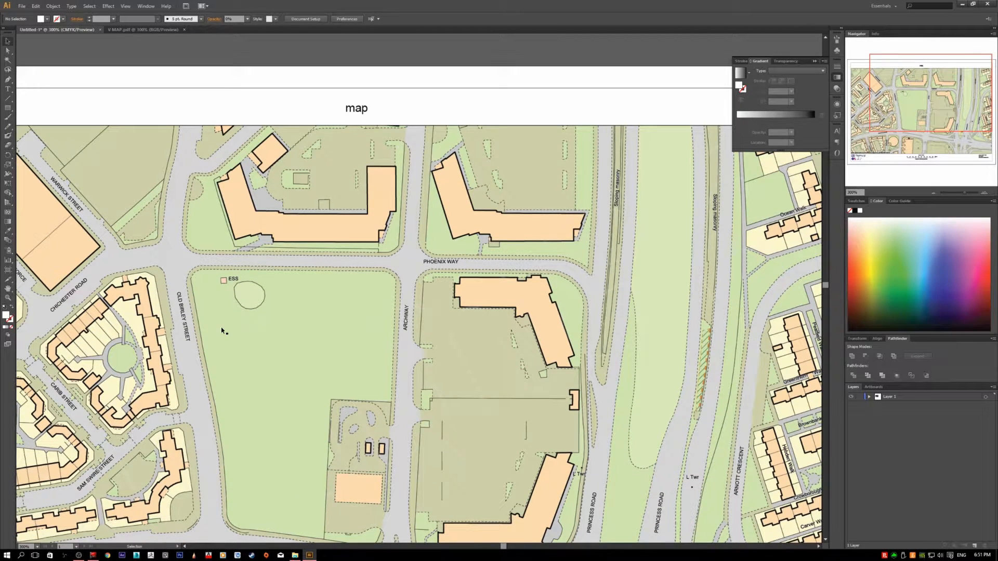
pyautogui.scroll(1, 227, 329)
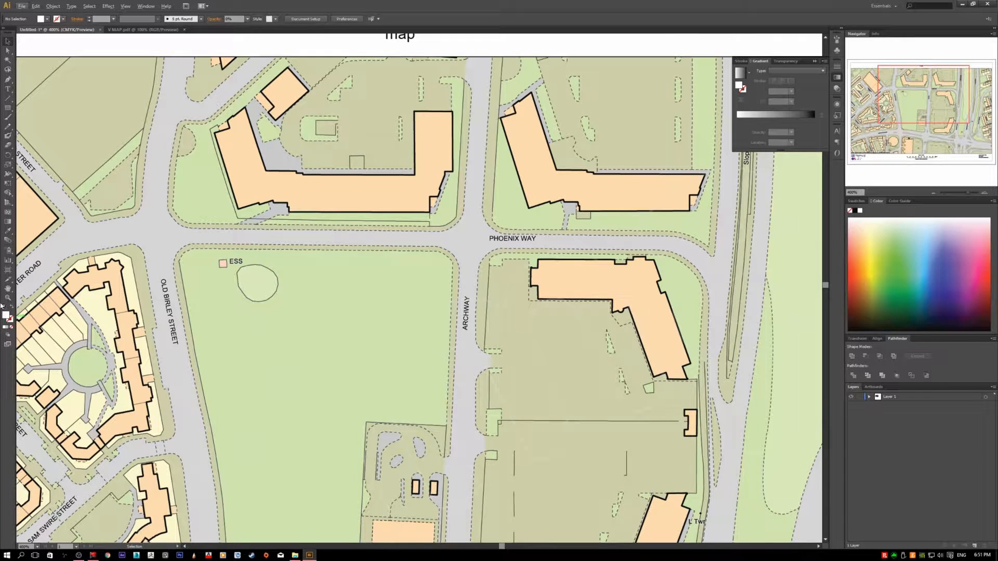
# Step: Draw two overlapping white rectangles on the green field between Old Birley Street and Archway, the smaller one offset to the upper right
pyautogui.click(10, 321)
pyautogui.click(5, 315)
pyautogui.press('m')
pyautogui.moveTo(255, 323); pyautogui.dragTo(395, 421)
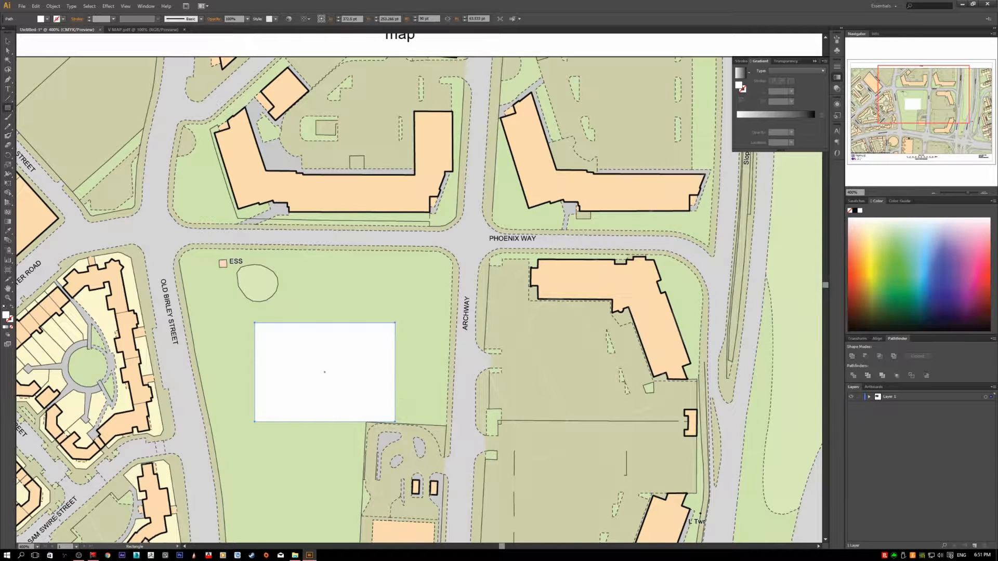
pyautogui.moveTo(330, 281); pyautogui.dragTo(412, 356)
pyautogui.moveTo(255, 355); pyautogui.dragTo(309, 406)
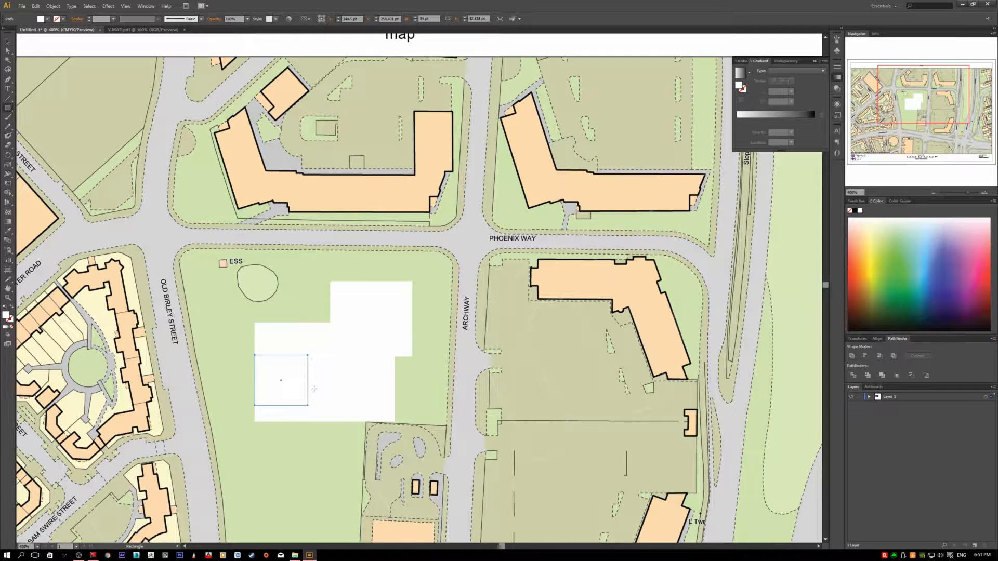
pyautogui.hotkey('ctrl', 'shift', 'a')
pyautogui.press('v')
# Step: Give the smaller rectangle a dark red stroke
pyautogui.click(362, 325)
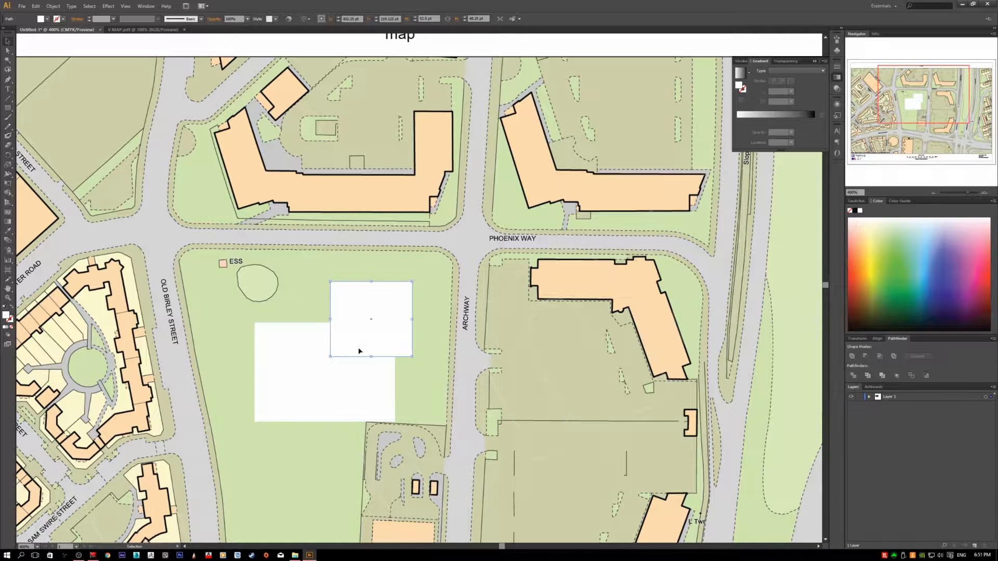
pyautogui.click(10, 323)
pyautogui.click(4, 315)
pyautogui.click(9, 323)
pyautogui.doubleClick(9, 322)
pyautogui.click(476, 248)
pyautogui.click(481, 274)
pyautogui.click(570, 230)
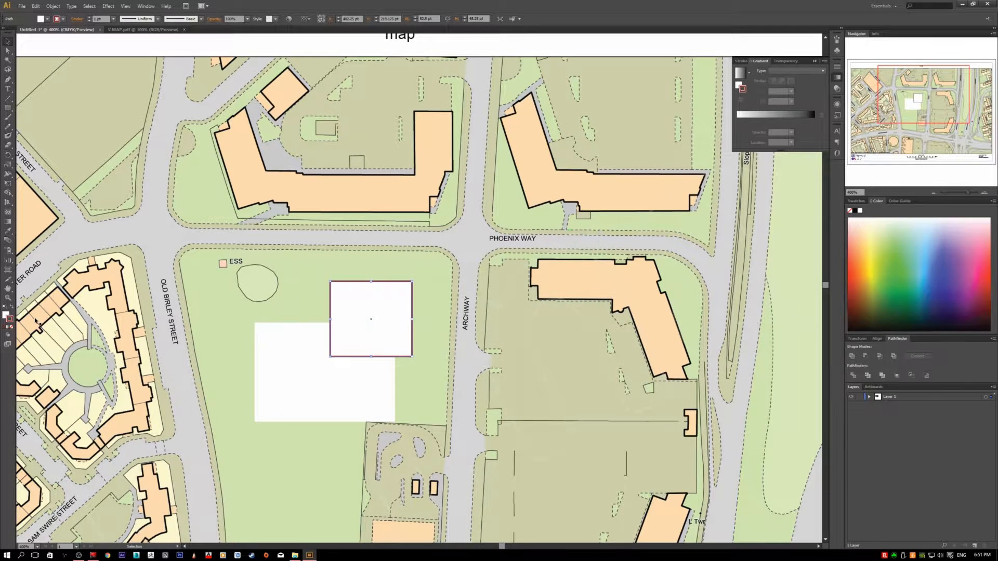
# Step: Fill the smaller rectangle with a medium red
pyautogui.press('x')
pyautogui.click(6, 320)
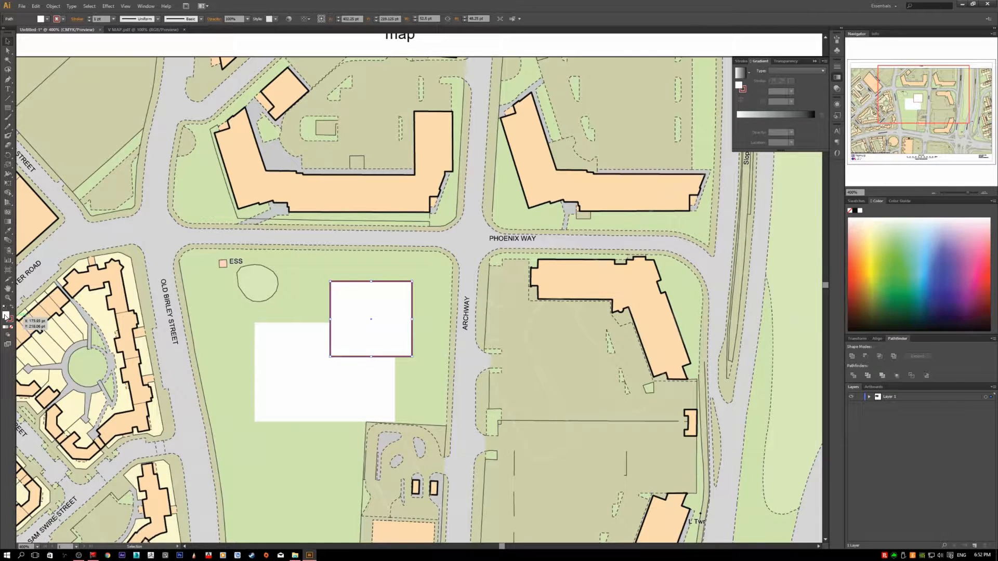
pyautogui.doubleClick(6, 316)
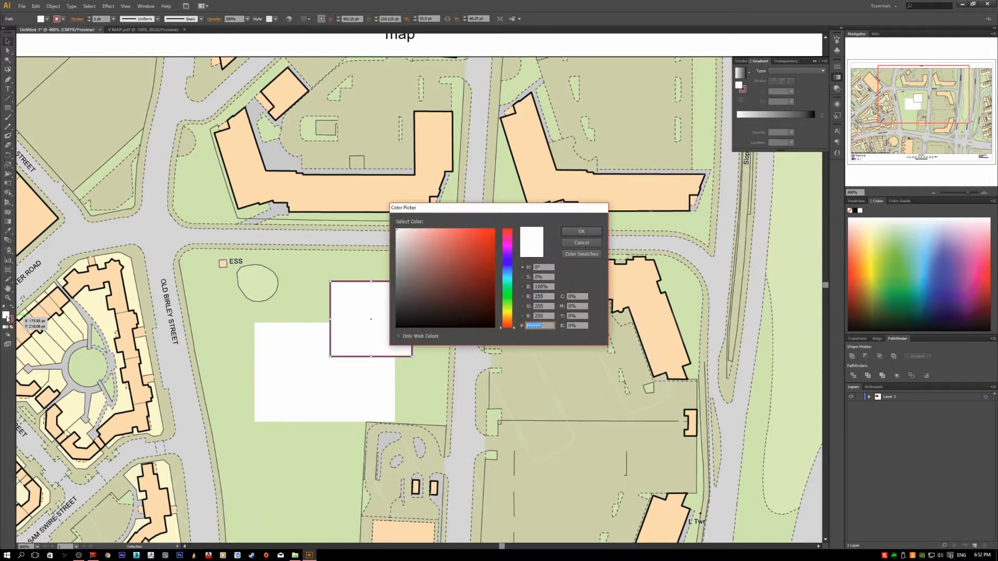
pyautogui.click(456, 244)
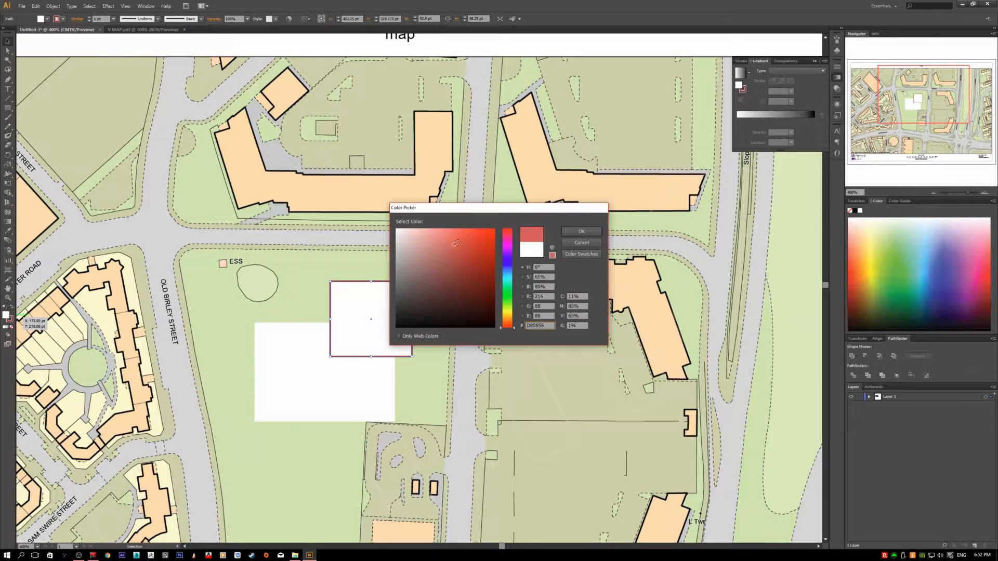
pyautogui.click(582, 231)
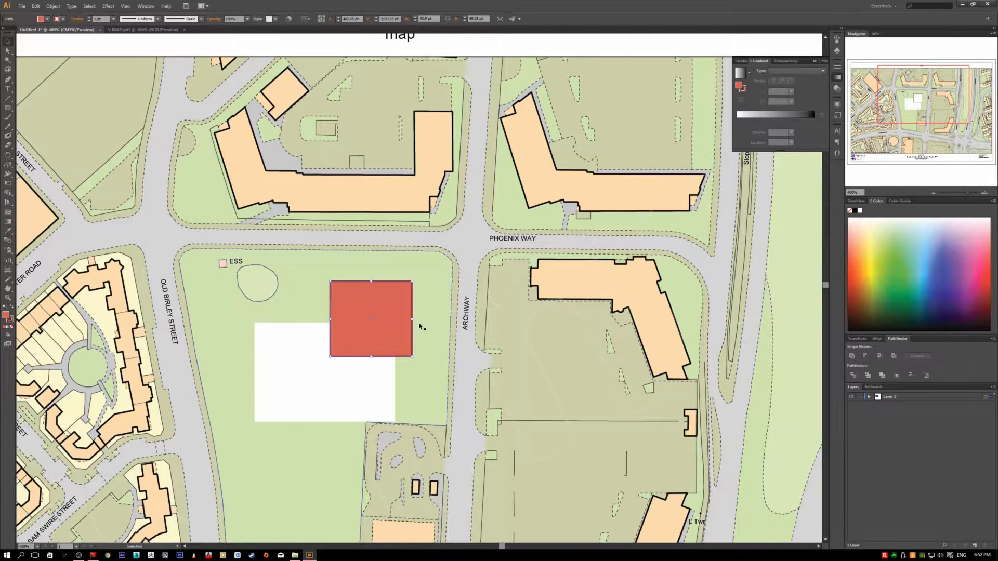
# Step: Give the larger rectangle a dark red stroke with the hex colour 5B1313
pyautogui.click(270, 379)
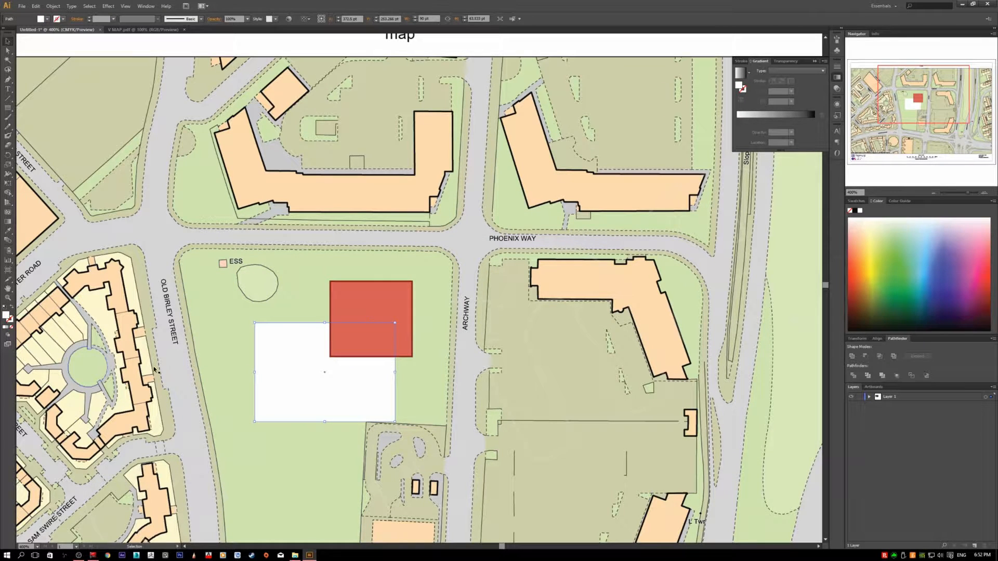
pyautogui.doubleClick(11, 320)
pyautogui.moveTo(474, 315)
pyautogui.mouseDown()
pyautogui.moveTo(485, 300)
pyautogui.moveTo(474, 293)
pyautogui.mouseUp()
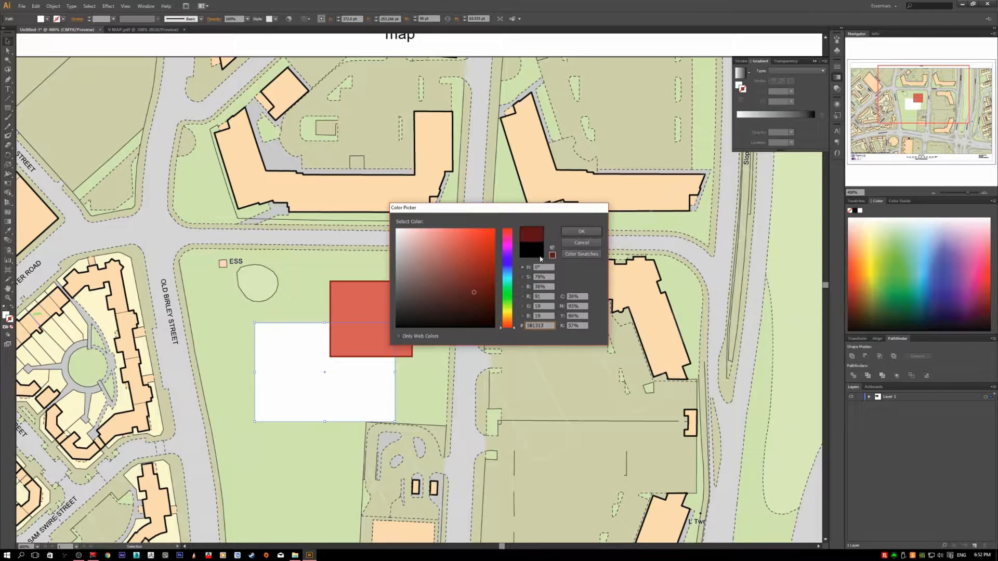
pyautogui.click(568, 234)
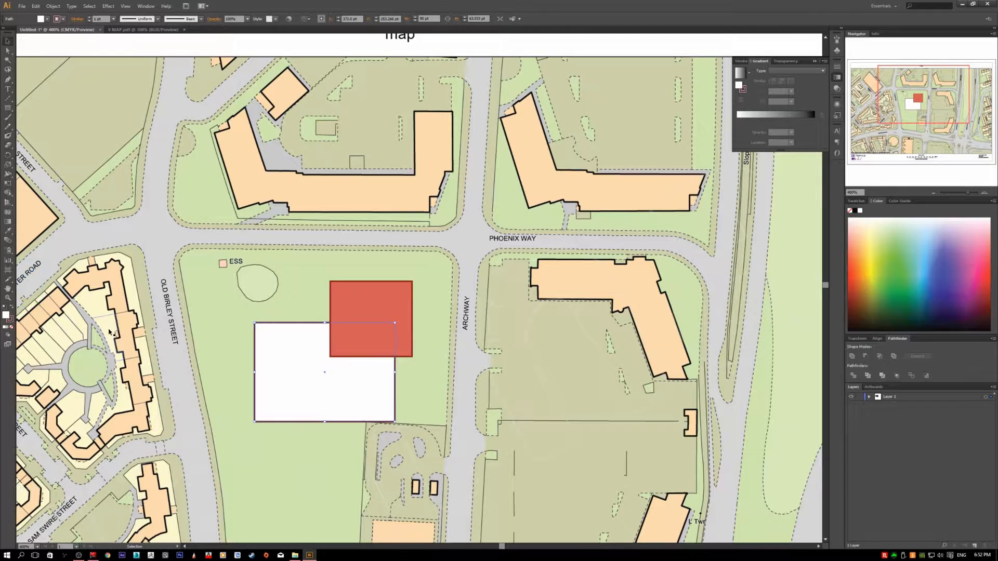
# Step: Fill the larger rectangle with a muted red and deselect it
pyautogui.doubleClick(8, 315)
pyautogui.click(452, 258)
pyautogui.click(581, 232)
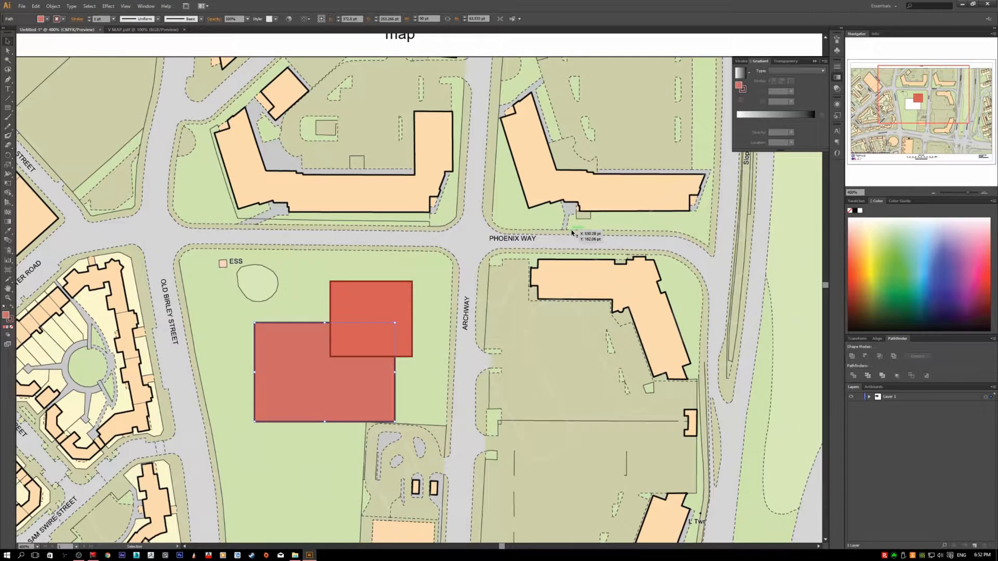
pyautogui.click(312, 291)
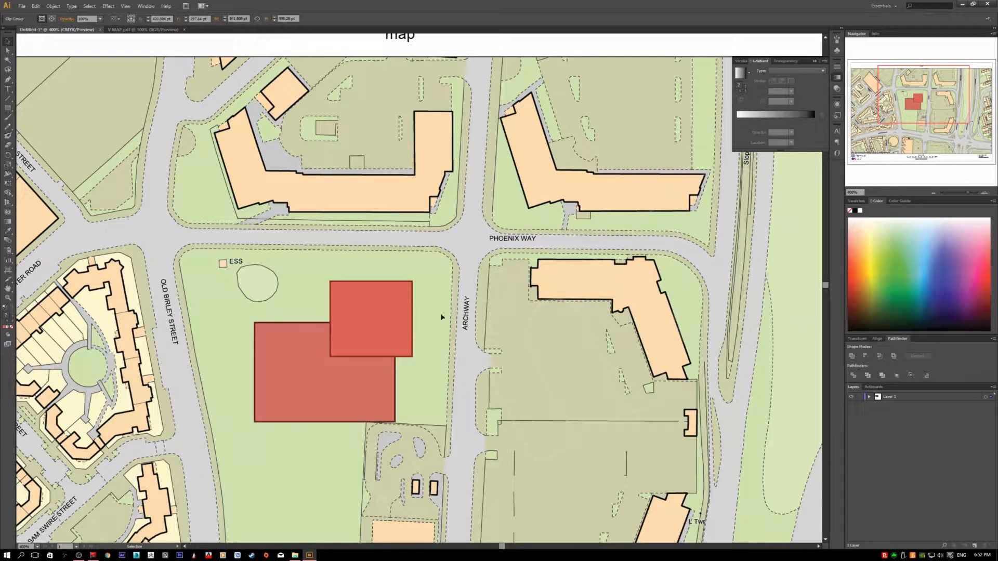
pyautogui.scroll(1, 520, 395)
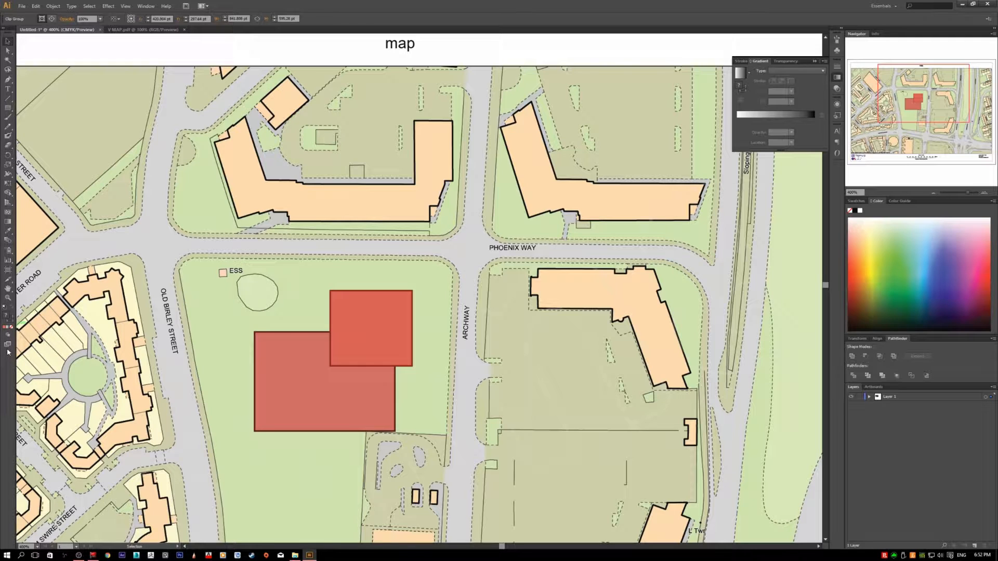
# Step: Try 50% opacity on the smaller rectangle and restore it to 100%
pyautogui.click(346, 328)
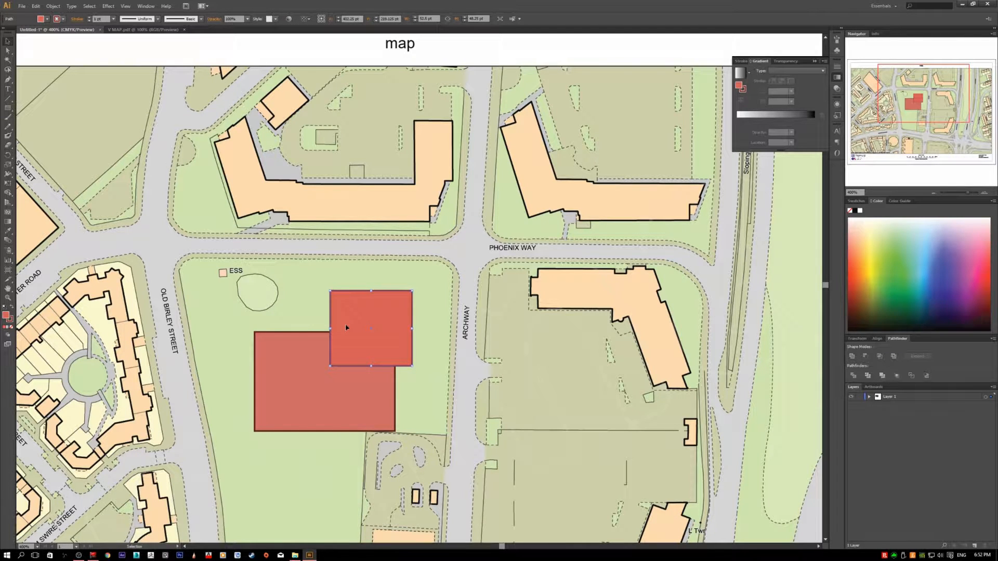
pyautogui.hotkey('ctrl', 'c')
pyautogui.click(247, 20)
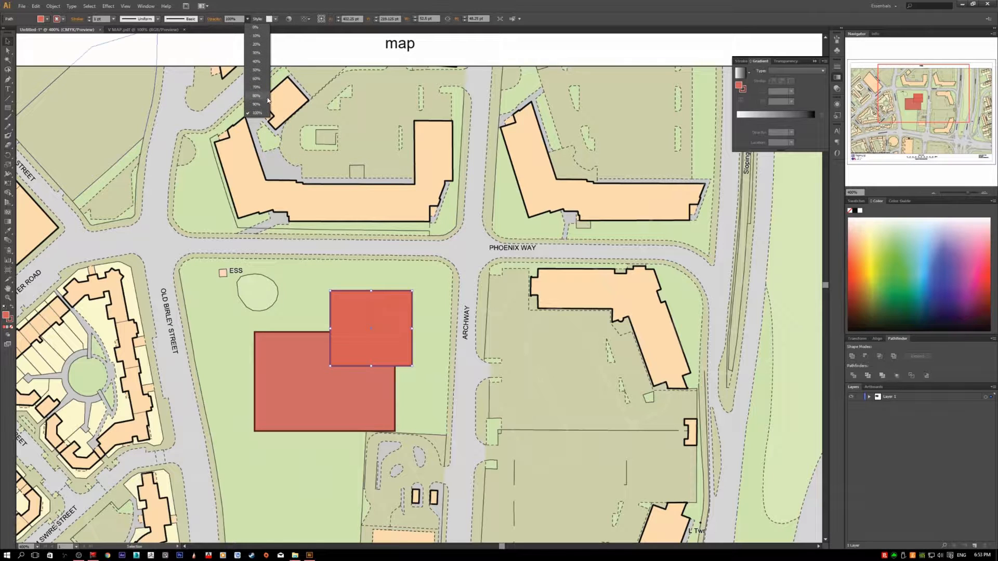
pyautogui.click(256, 69)
pyautogui.click(361, 278)
pyautogui.click(311, 342)
pyautogui.click(402, 335)
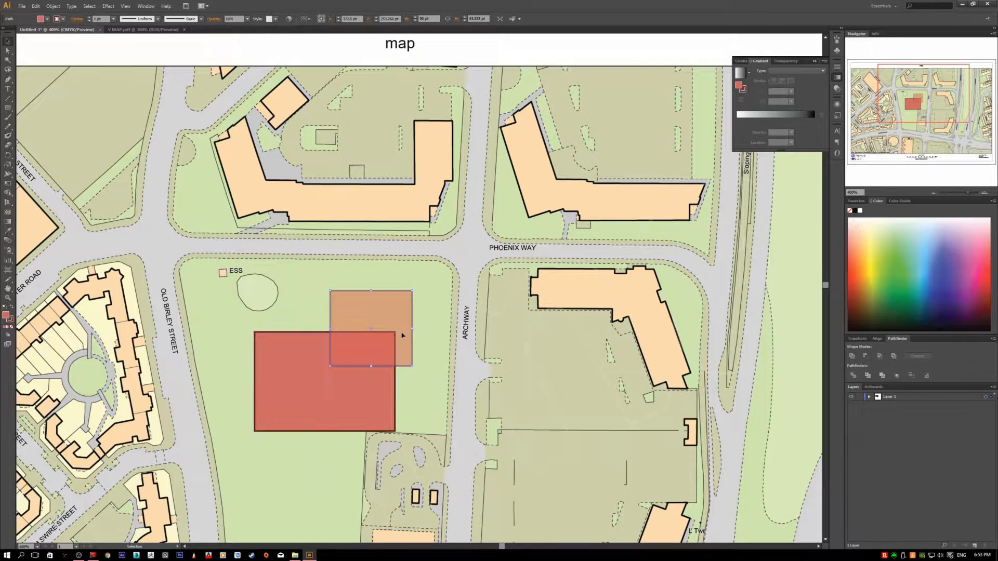
pyautogui.click(248, 18)
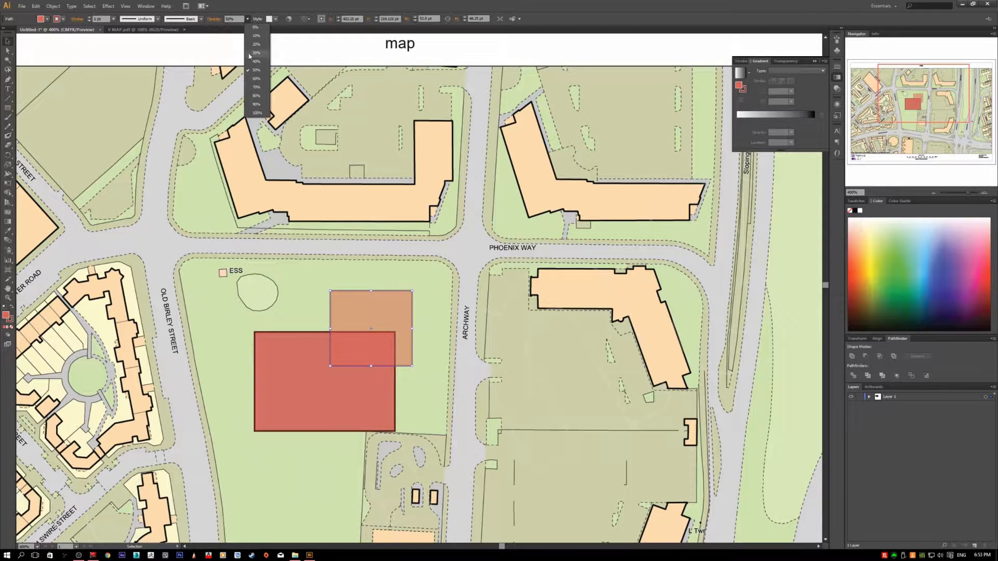
pyautogui.click(258, 113)
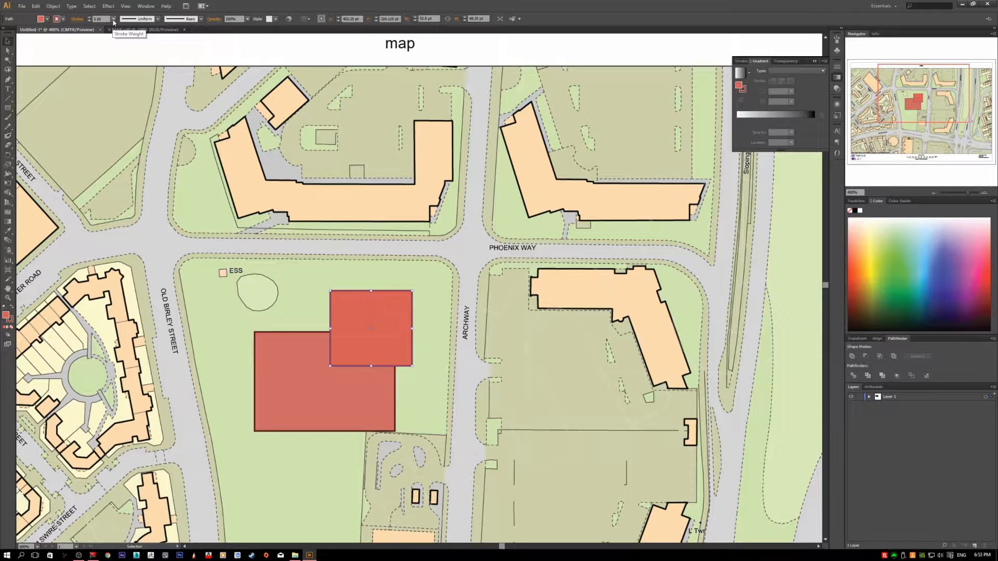
# Step: Try a much thicker stroke on the smaller rectangle, and set its stroke weight to 0.5 pt
pyautogui.click(114, 20)
pyautogui.click(125, 109)
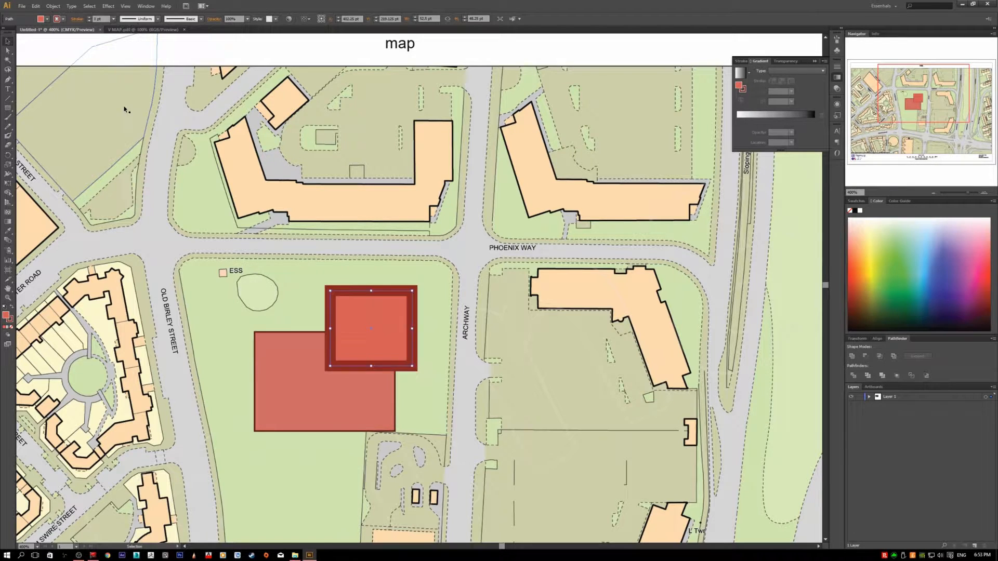
pyautogui.click(113, 19)
pyautogui.click(123, 41)
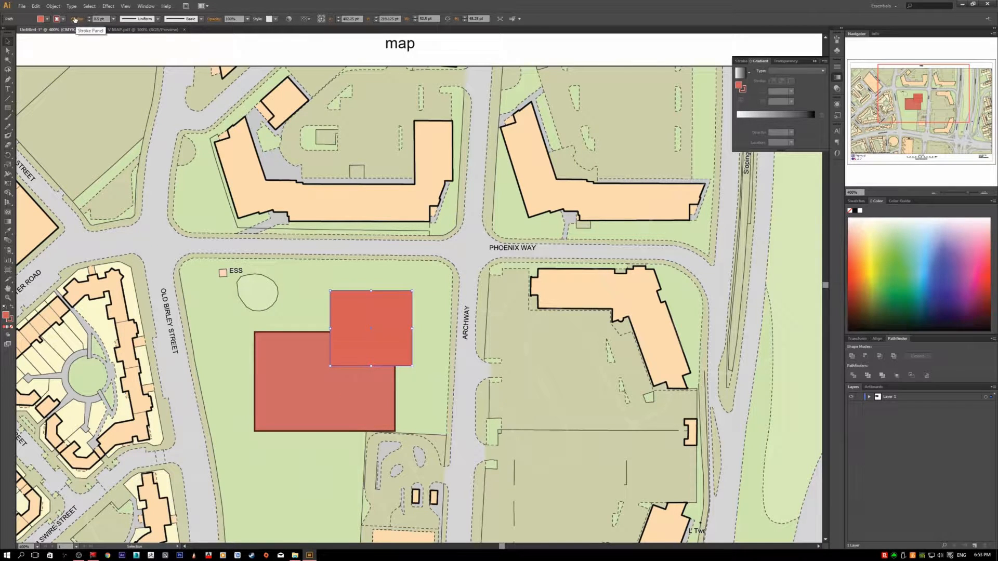
# Step: Try aligning the smaller rectangle's stroke to the inside and the outside, and restore the centre alignment
pyautogui.click(76, 20)
pyautogui.scroll(3, 383, 308)
pyautogui.scroll(2, 337, 329)
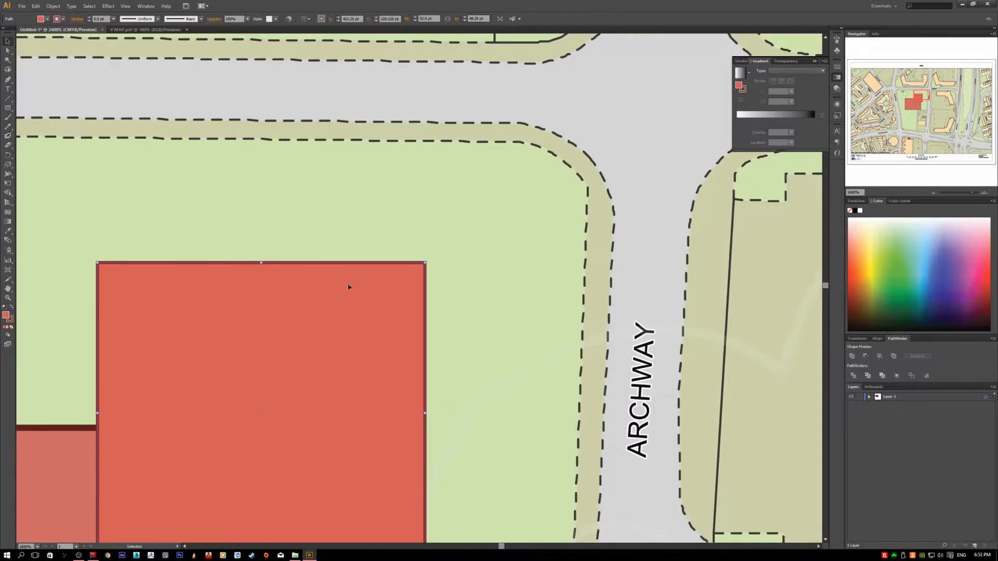
pyautogui.click(76, 19)
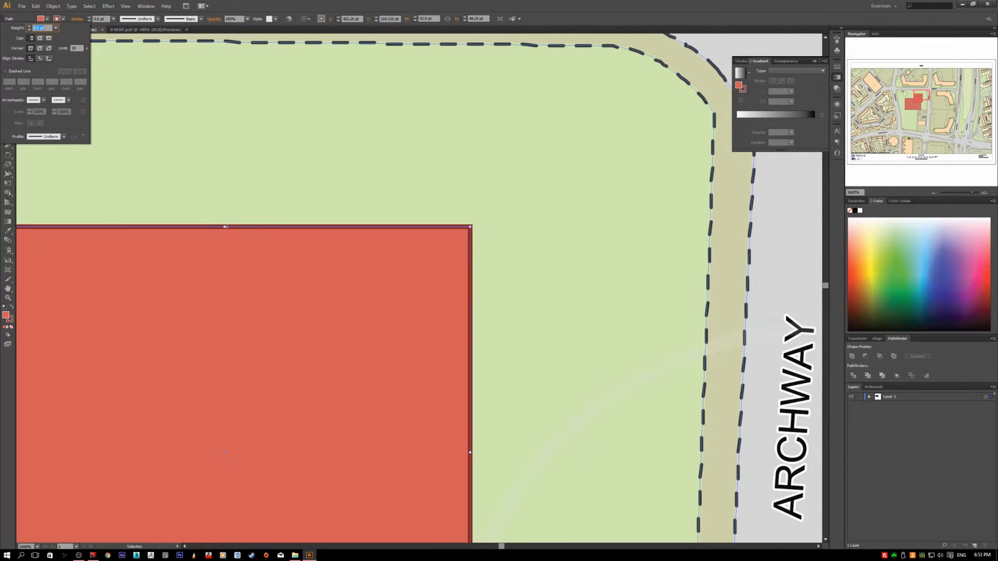
pyautogui.click(40, 59)
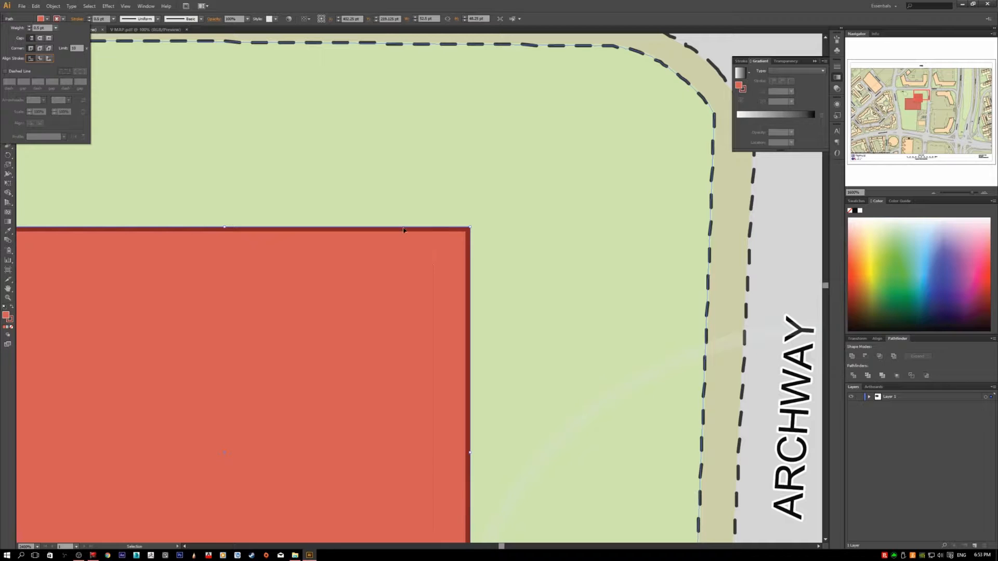
pyautogui.click(50, 60)
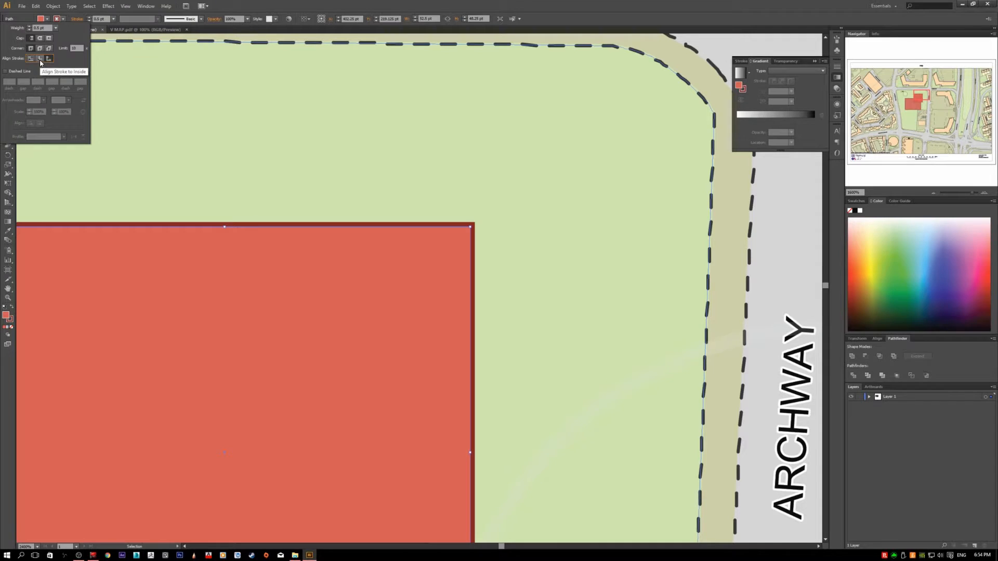
pyautogui.click(41, 60)
pyautogui.click(31, 61)
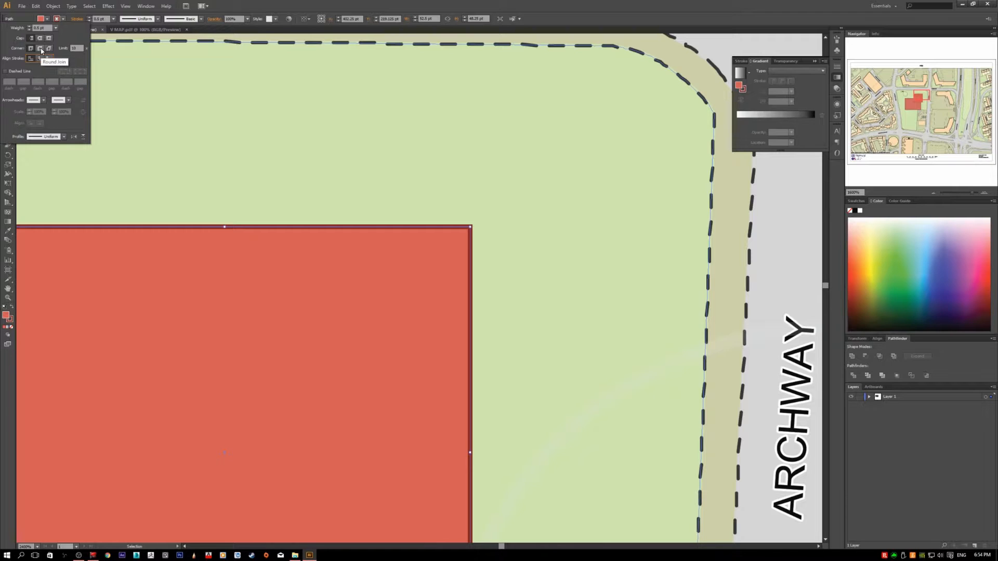
# Step: Try round and bevel corner joins on the smaller rectangle's stroke, and restore the miter join
pyautogui.click(41, 48)
pyautogui.click(494, 218)
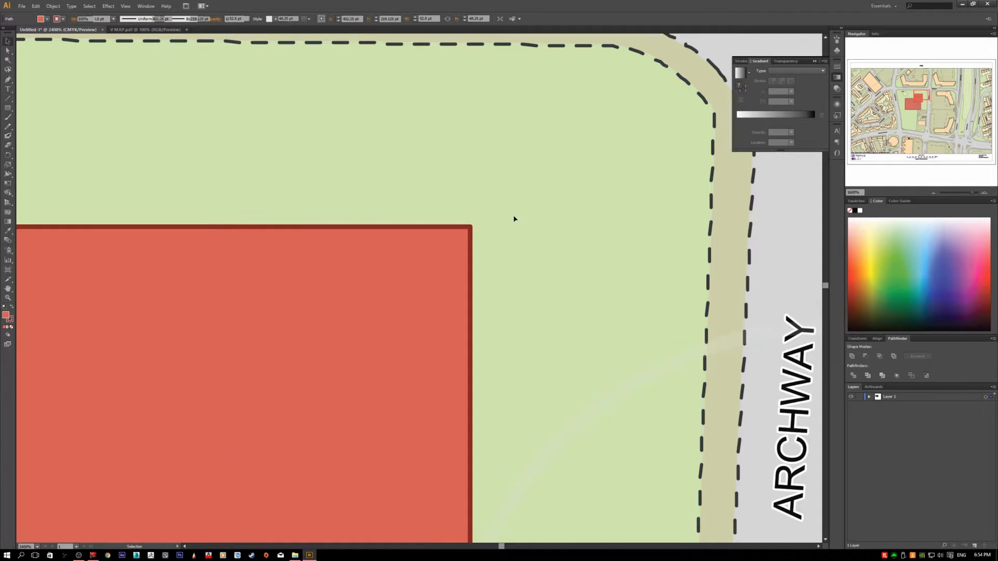
pyautogui.click(446, 190)
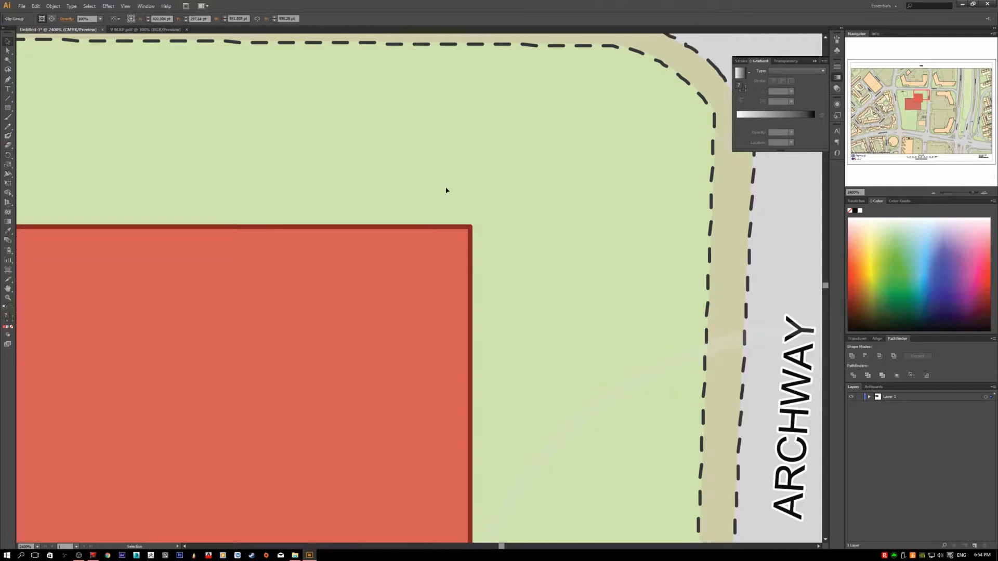
pyautogui.click(430, 228)
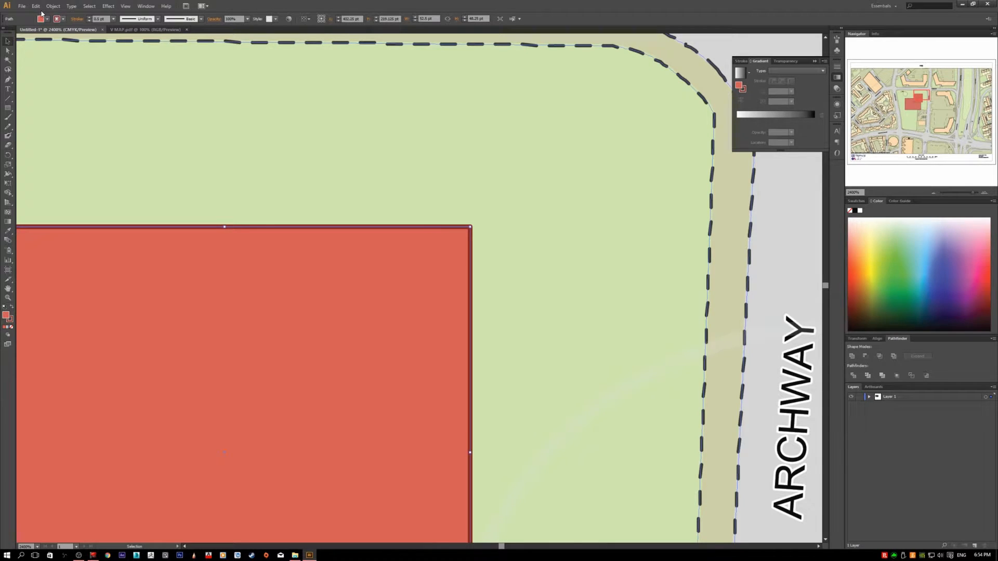
pyautogui.click(76, 19)
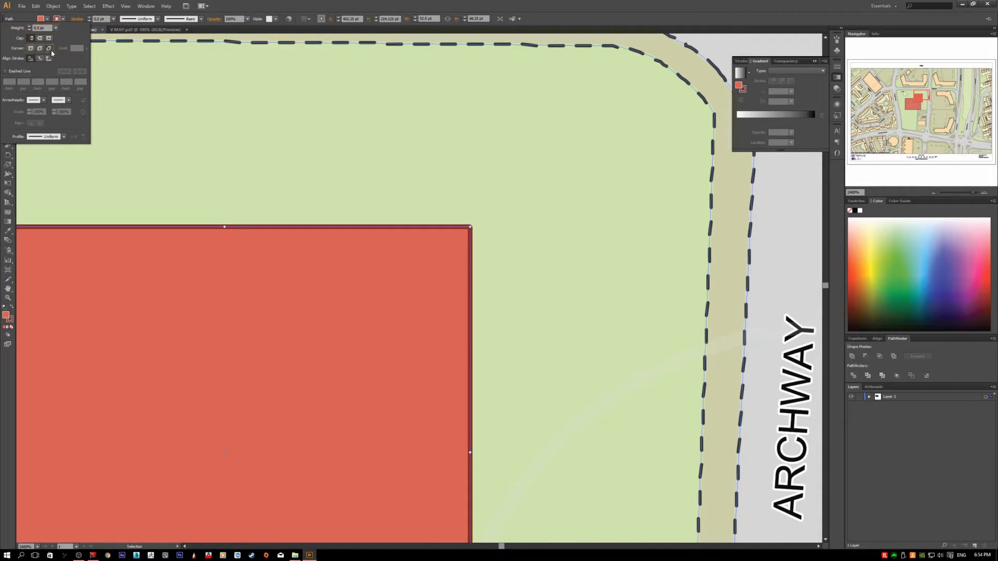
pyautogui.click(437, 173)
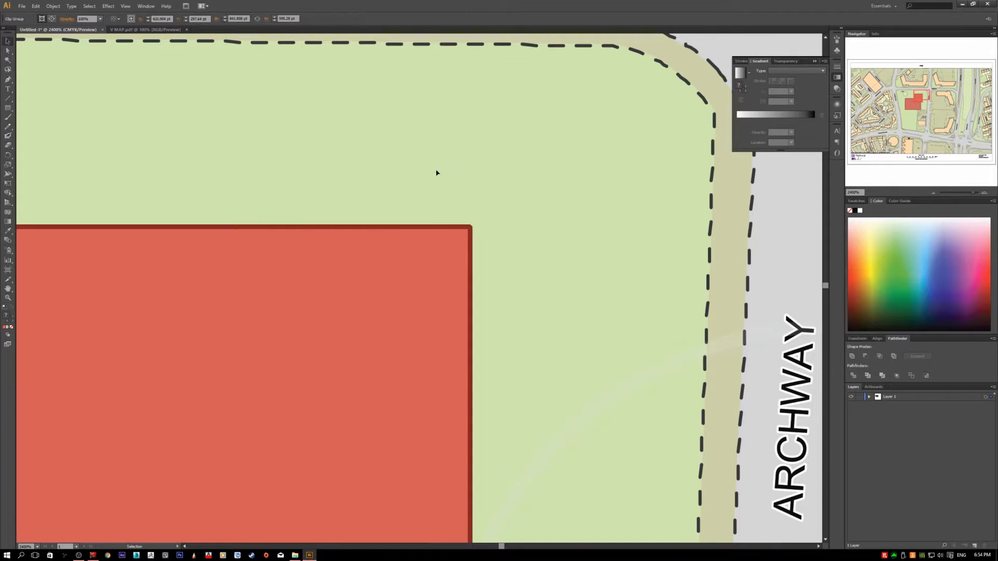
pyautogui.click(408, 228)
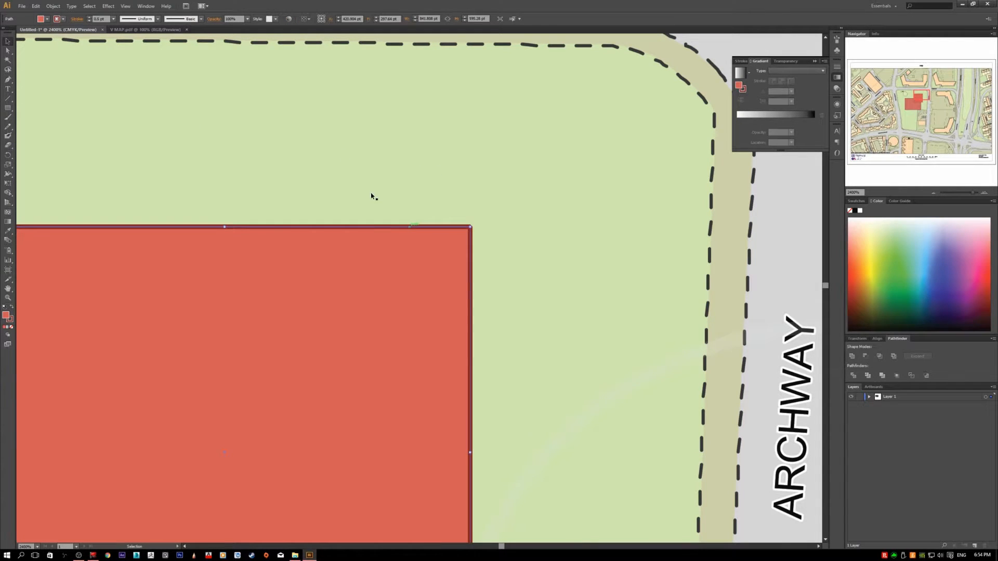
pyautogui.click(76, 19)
pyautogui.click(31, 49)
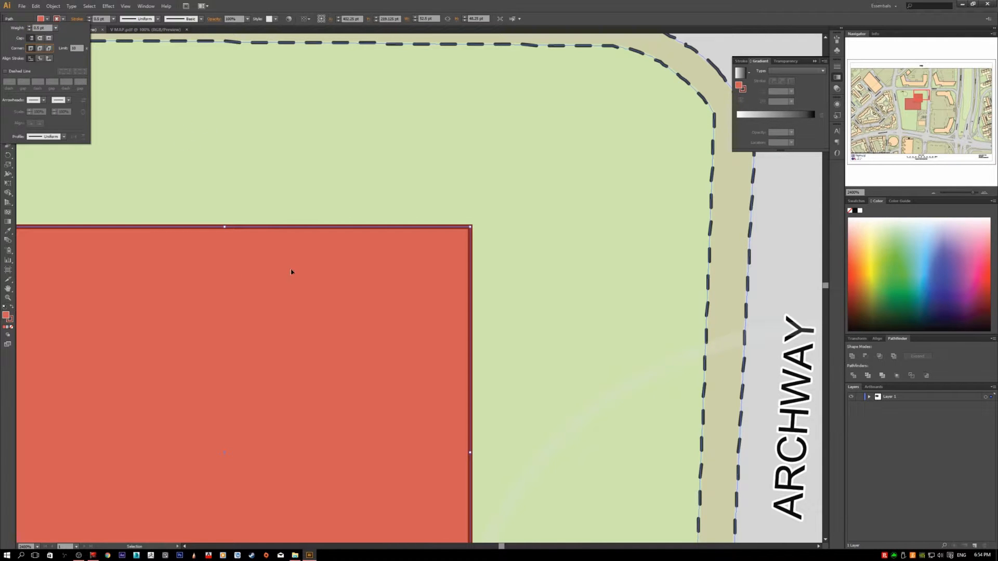
pyautogui.click(213, 173)
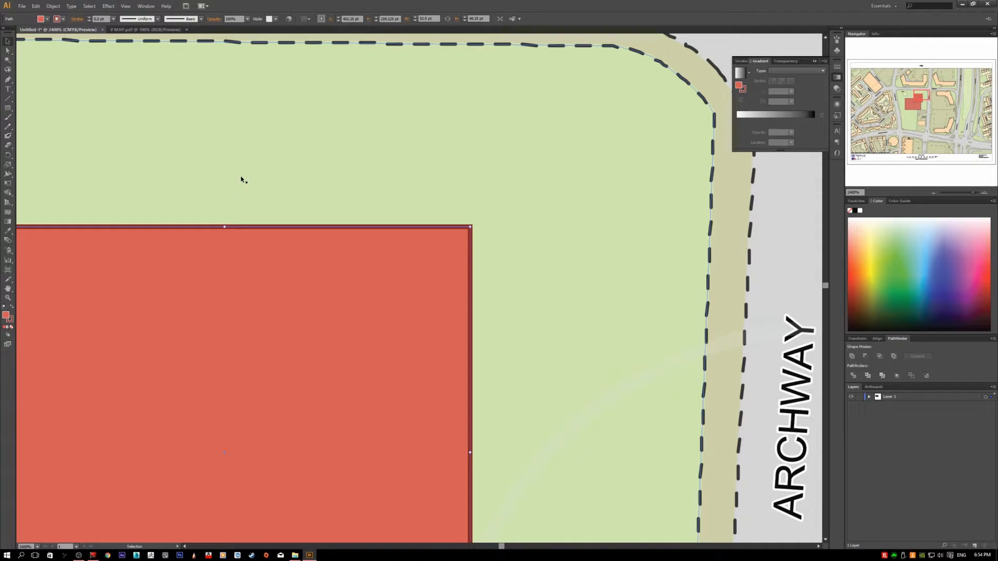
# Step: Draw a horizontal line about 42 pt long above the smaller rectangle with the Pen tool
pyautogui.press('p')
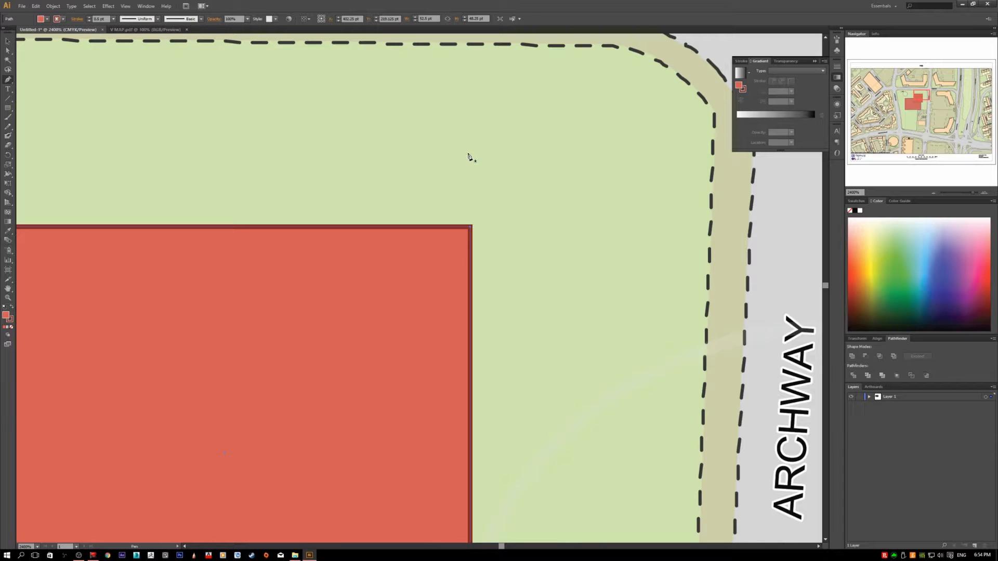
pyautogui.click(469, 153)
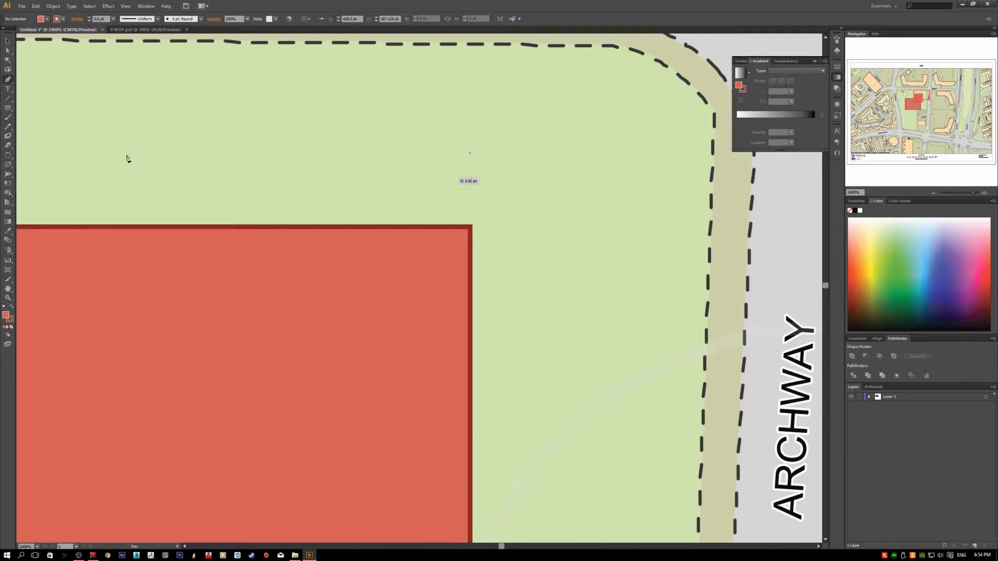
pyautogui.click(79, 153)
pyautogui.press('v')
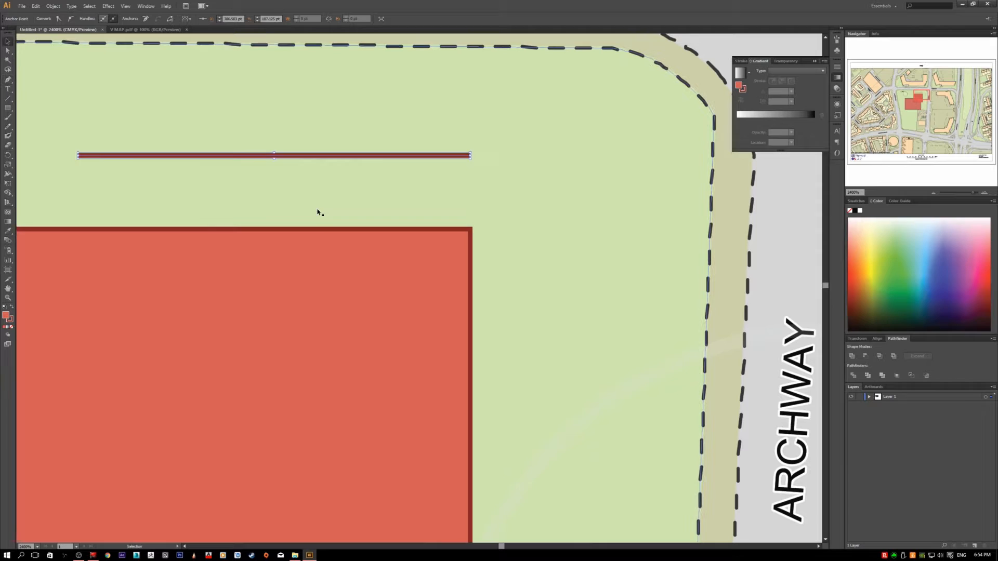
# Step: Give the new line a round stroke cap and deselect it to inspect its ends
pyautogui.scroll(1, 319, 213)
pyautogui.click(306, 165)
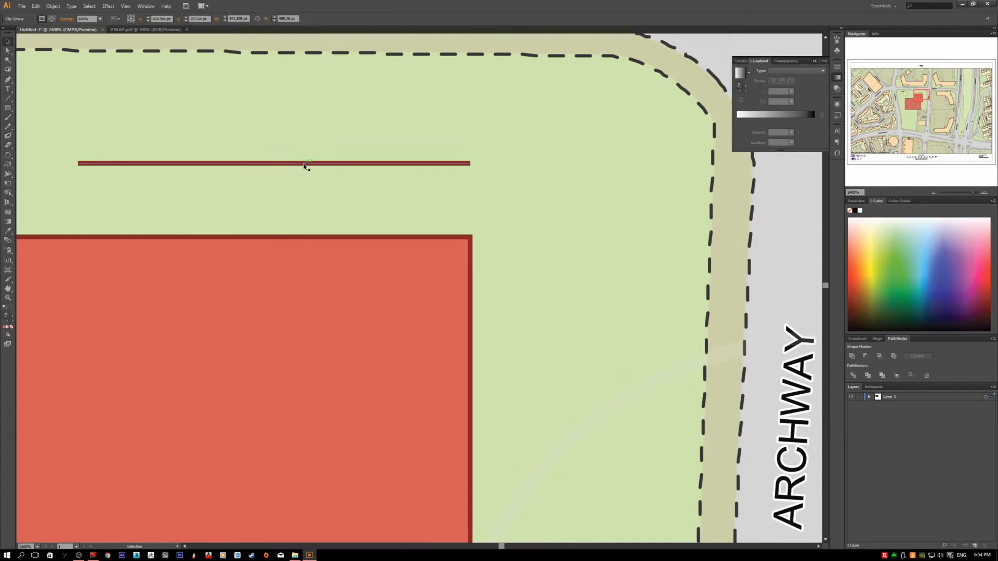
pyautogui.click(304, 166)
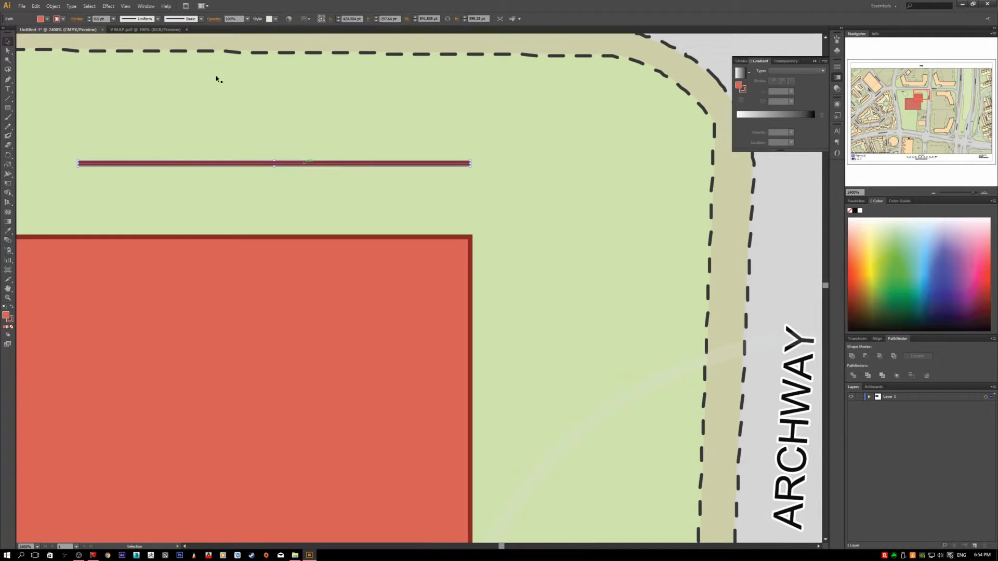
pyautogui.click(74, 20)
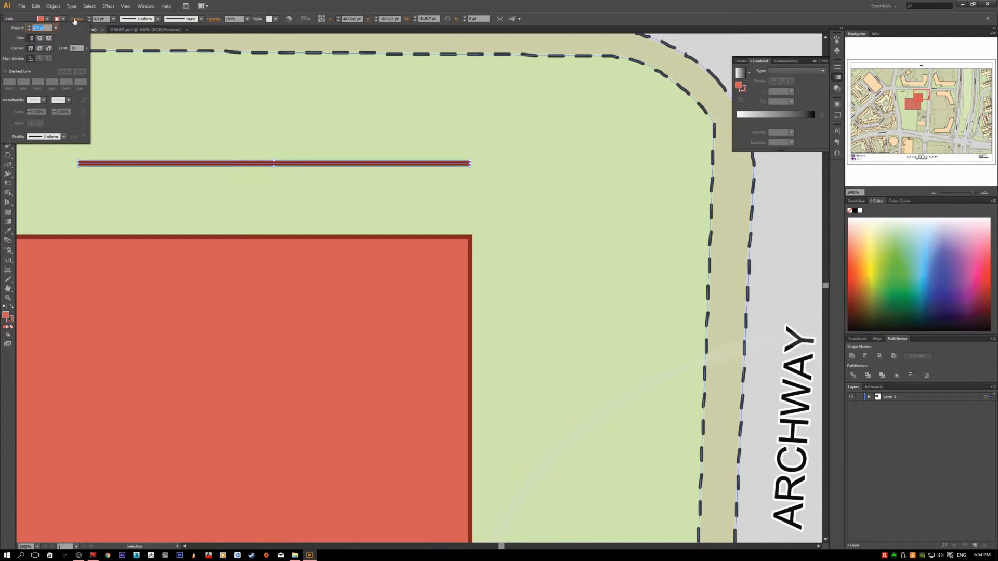
pyautogui.click(39, 38)
pyautogui.click(424, 143)
pyautogui.click(294, 98)
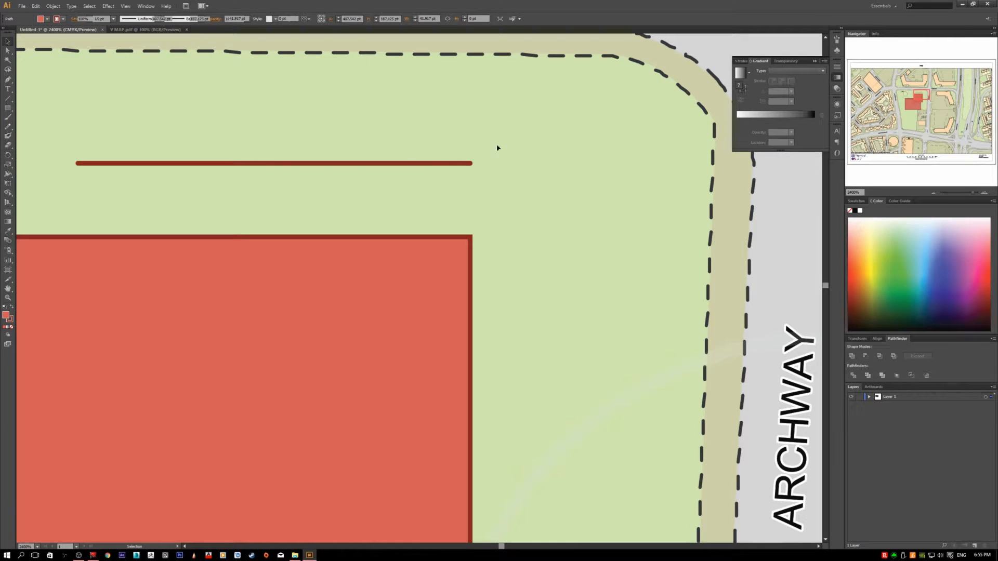
pyautogui.click(443, 164)
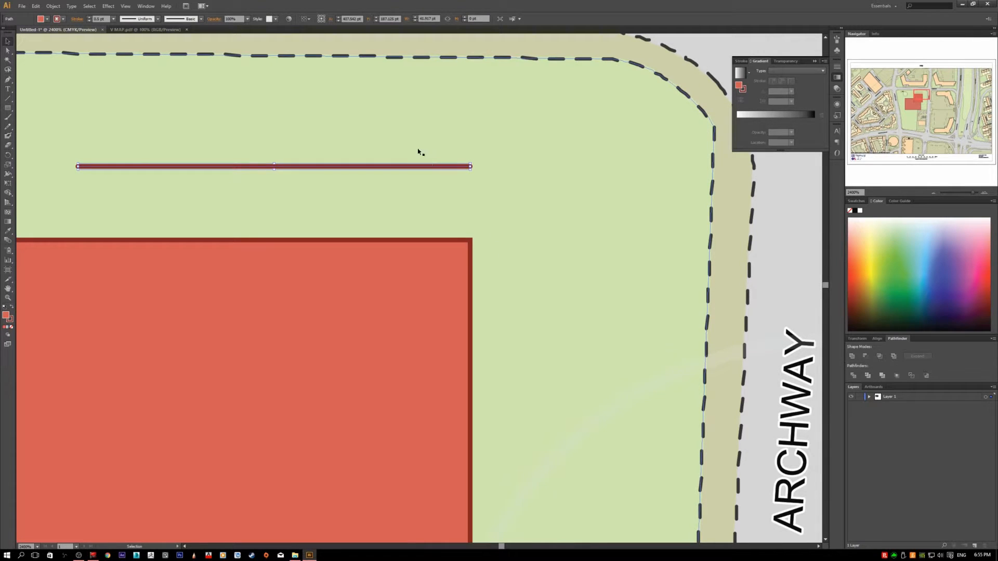
pyautogui.scroll(5, 419, 152)
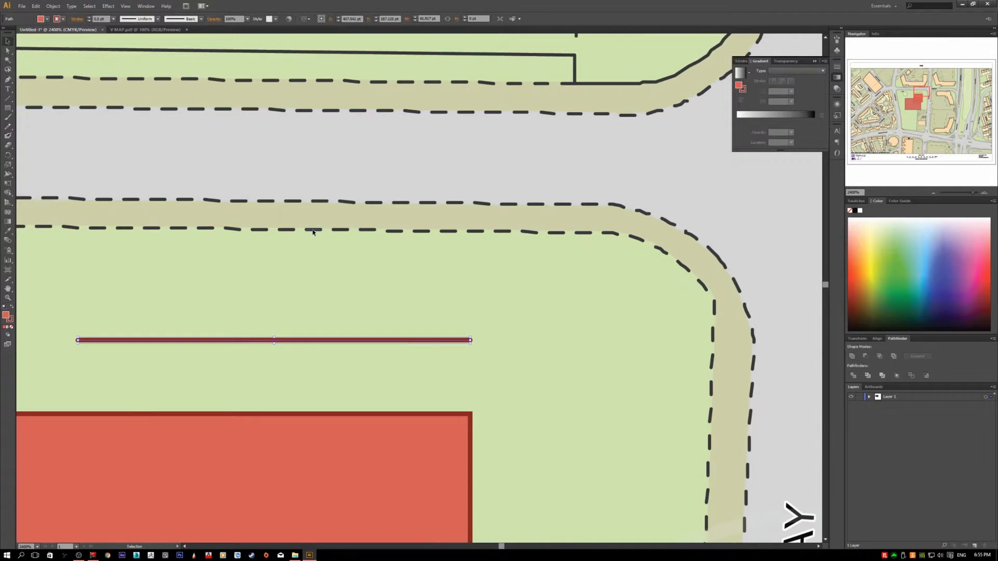
pyautogui.click(314, 231)
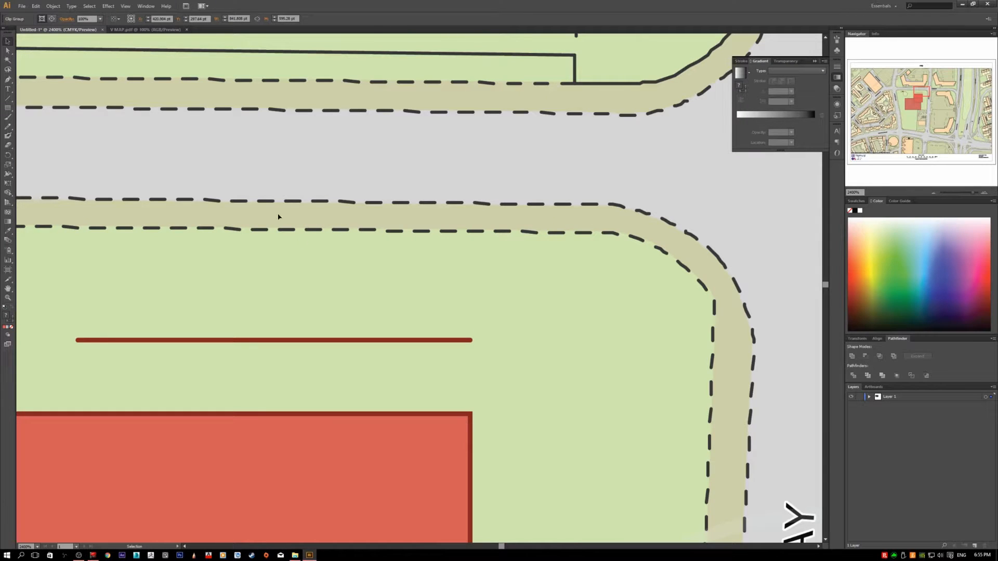
# Step: Try a projecting cap on the line's stroke, and set the ends back to a butt cap
pyautogui.click(374, 340)
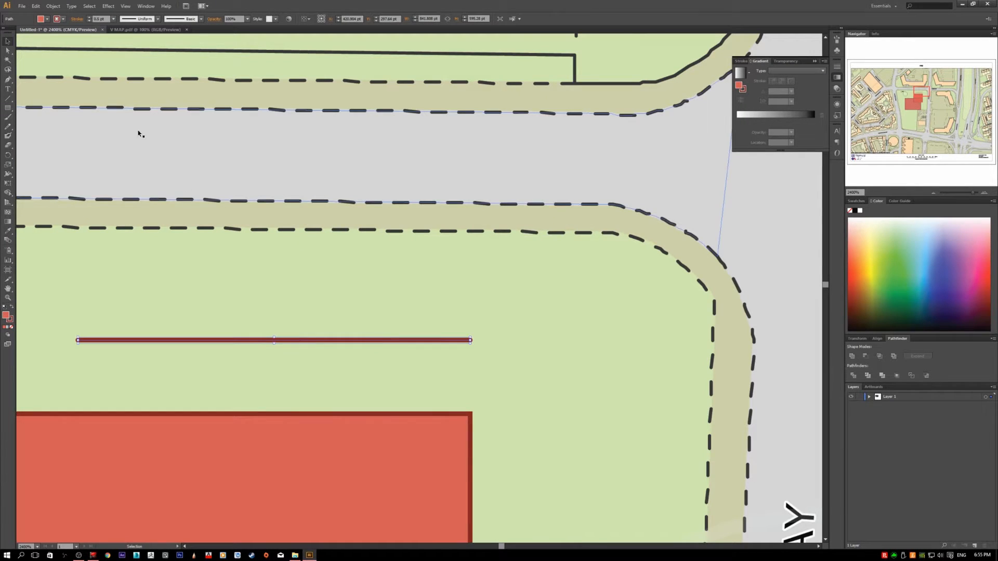
pyautogui.click(73, 19)
pyautogui.click(49, 39)
pyautogui.click(292, 252)
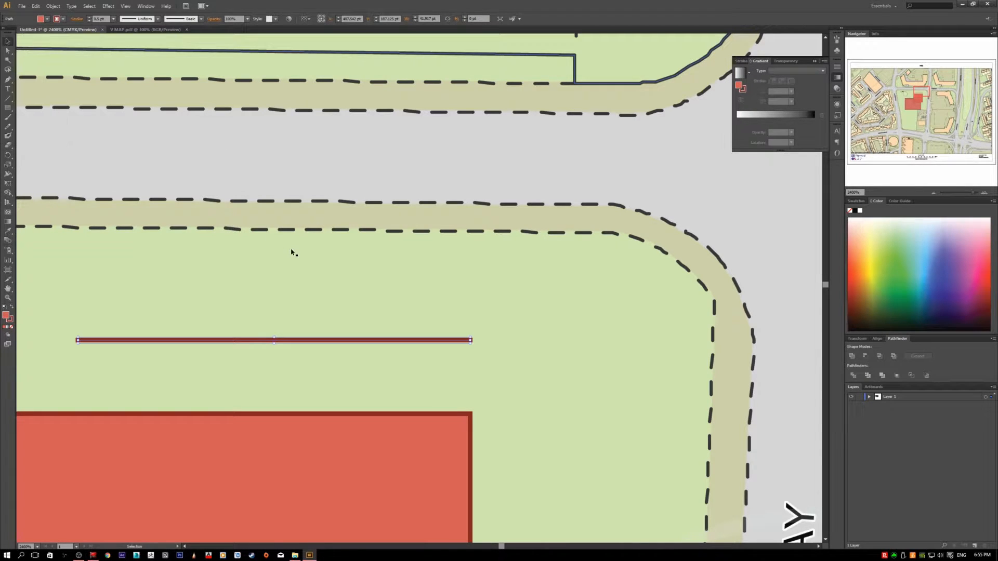
pyautogui.click(409, 305)
pyautogui.click(471, 340)
pyautogui.keyDown('shift'); pyautogui.click(227, 202); pyautogui.keyUp('shift')
pyautogui.click(78, 20)
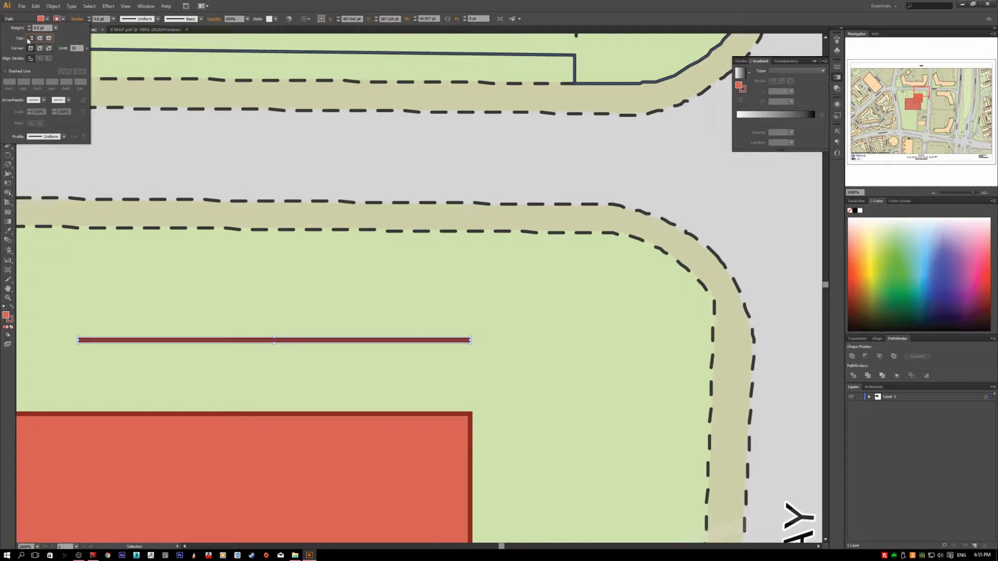
pyautogui.click(313, 219)
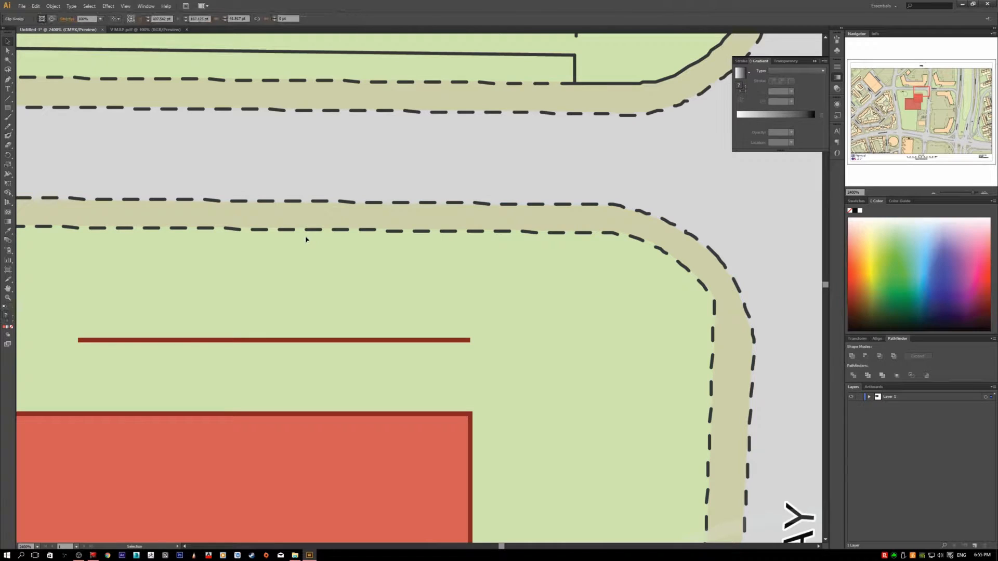
# Step: Delete the horizontal practice line and the smaller red rectangle below it
pyautogui.scroll(-1, 486, 343)
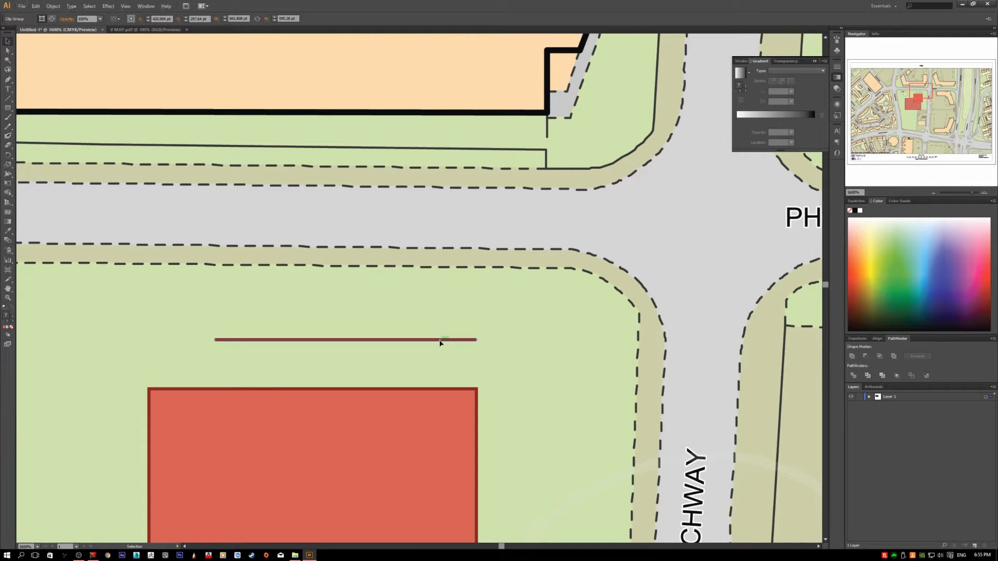
pyautogui.click(441, 341)
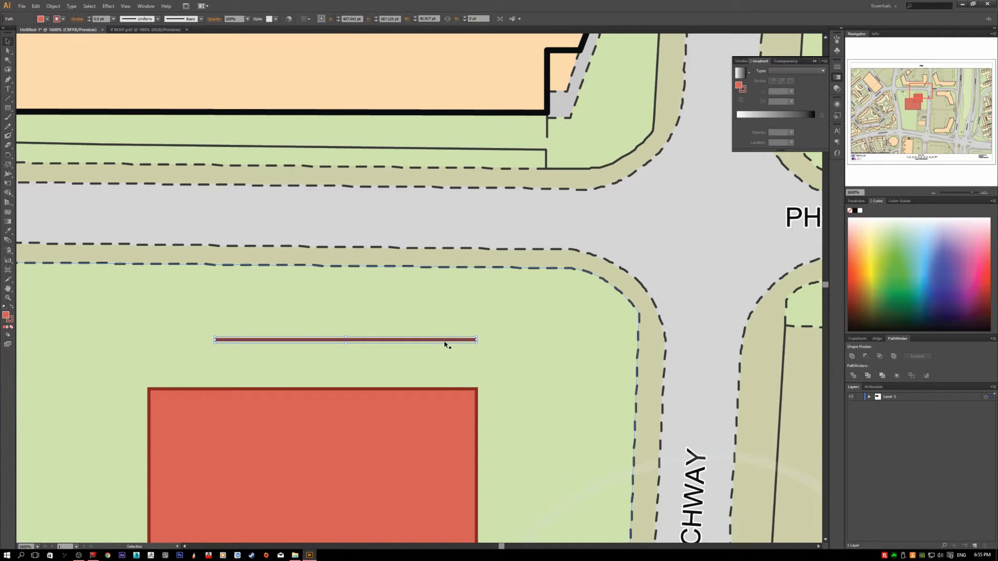
pyautogui.press('Delete')
pyautogui.click(455, 395)
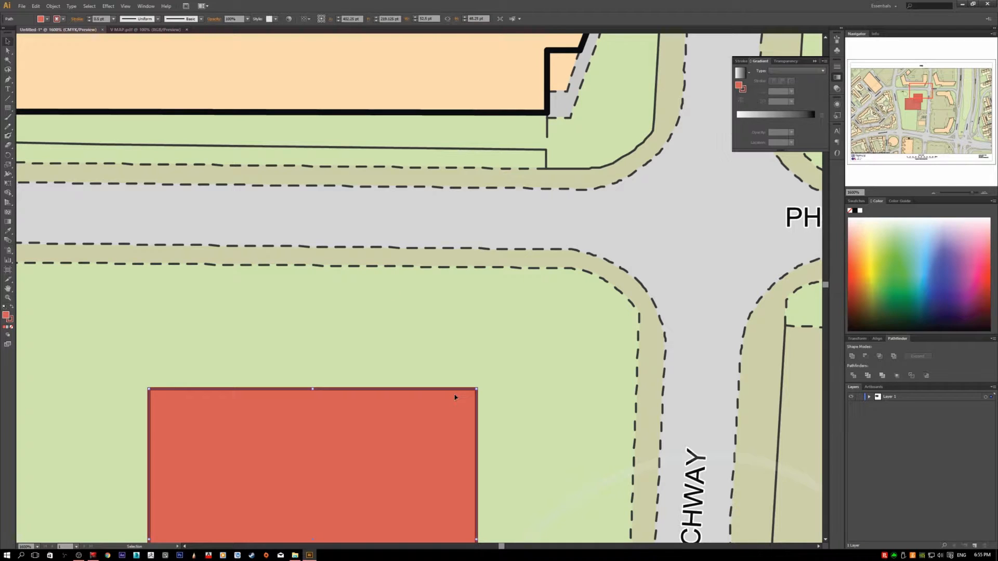
pyautogui.press('Delete')
# Step: Delete the larger red rectangle from the green site area between Old Birley Street and Archway
pyautogui.scroll(-3, 440, 399)
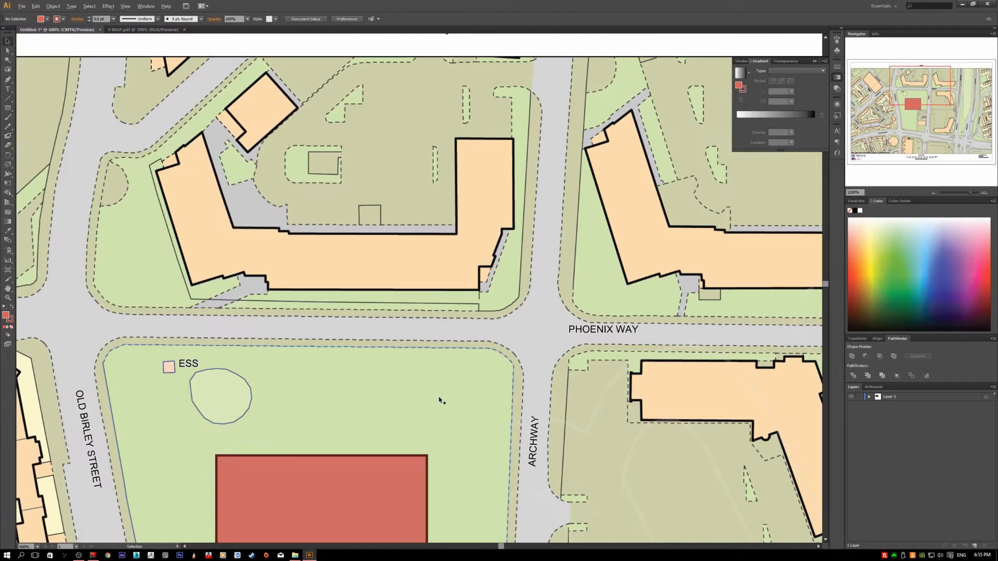
pyautogui.scroll(-3, 439, 400)
pyautogui.scroll(3, 423, 412)
pyautogui.click(407, 420)
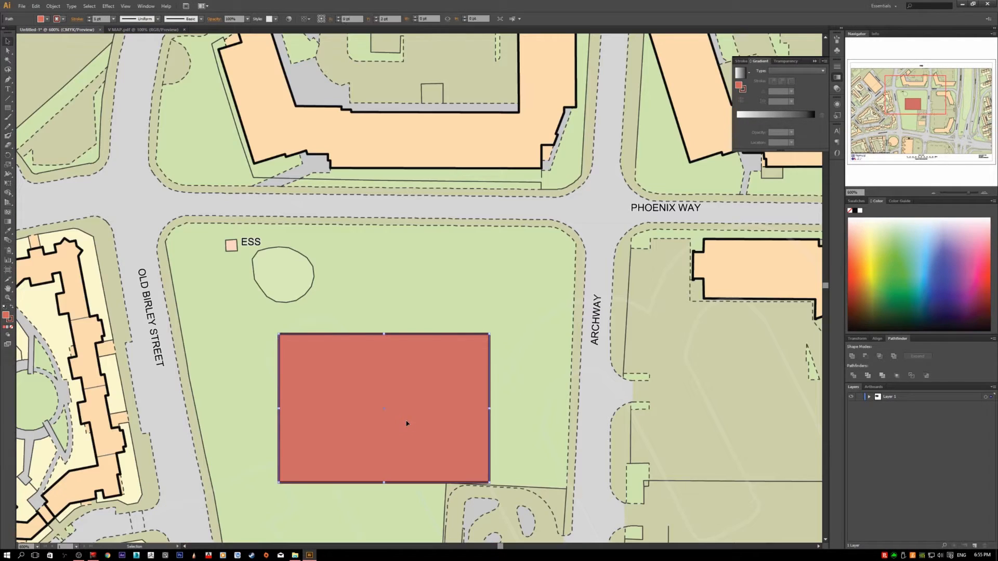
pyautogui.press('Delete')
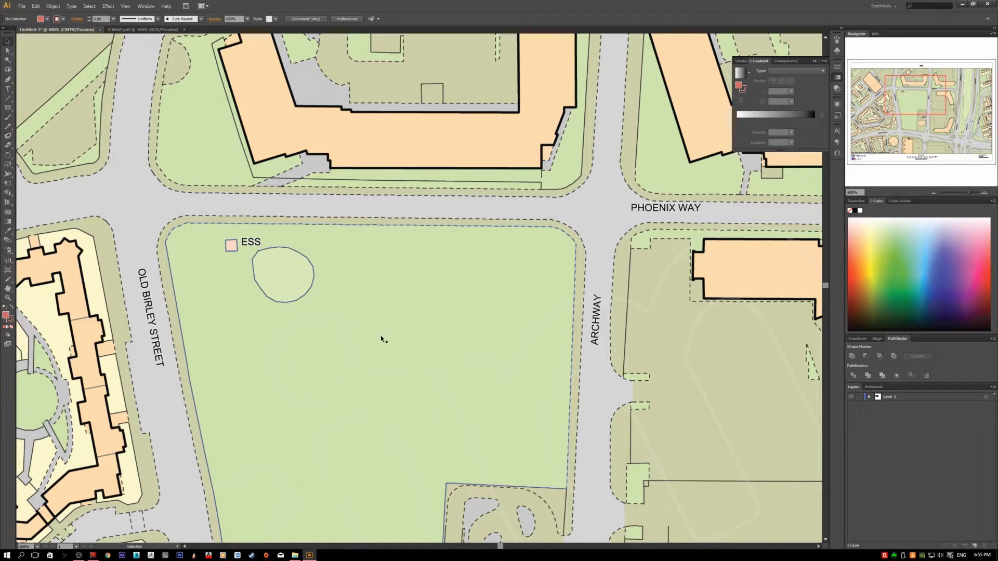
pyautogui.scroll(-3, 551, 327)
pyautogui.scroll(-1, 437, 326)
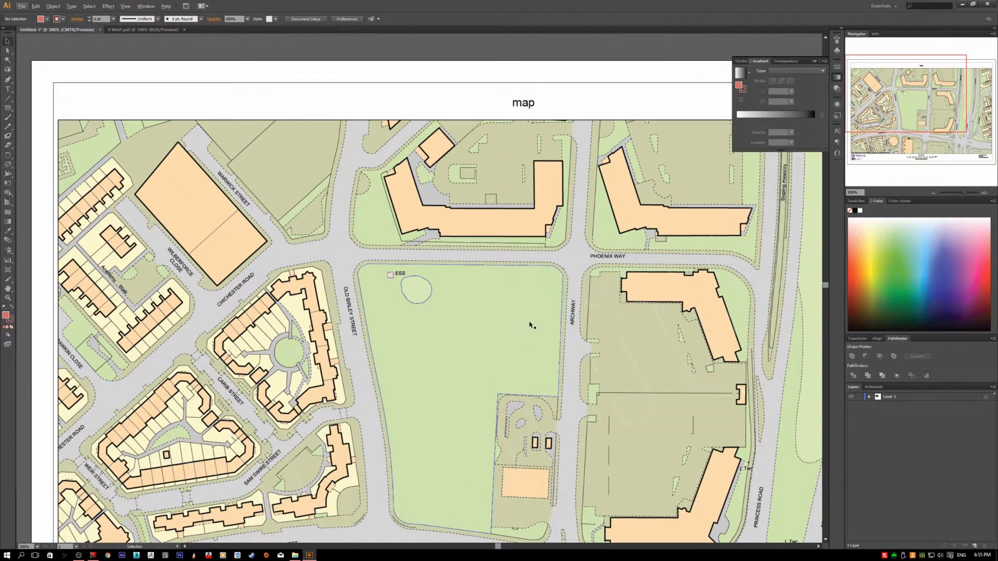
pyautogui.moveTo(514, 314); pyautogui.dragTo(420, 204)
pyautogui.scroll(-4, 385, 251)
pyautogui.scroll(3, 457, 281)
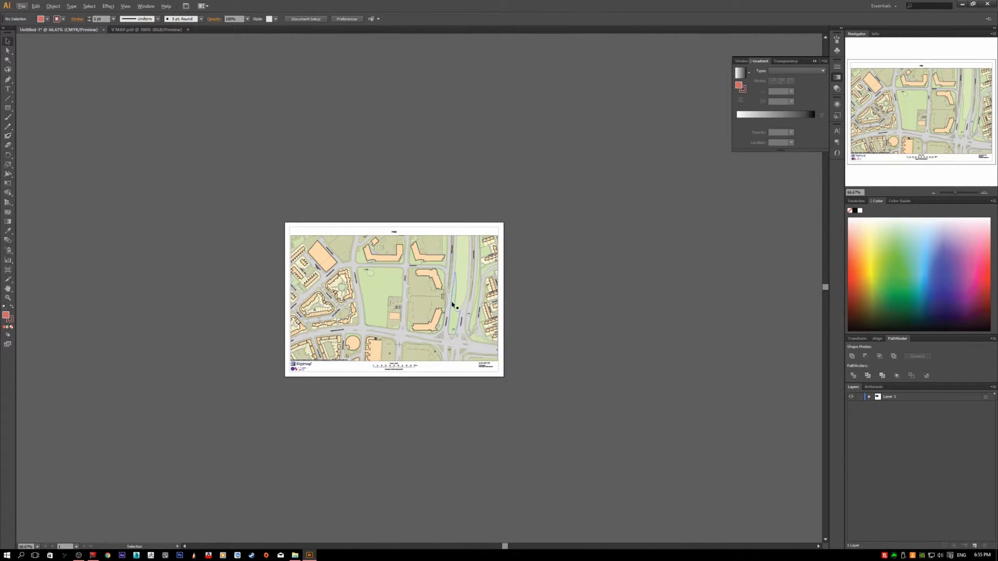
# Step: Collapse the floating stroke and gradient settings, and select the map artwork
pyautogui.scroll(3, 454, 306)
pyautogui.press('space')
pyautogui.moveTo(326, 289); pyautogui.dragTo(404, 271)
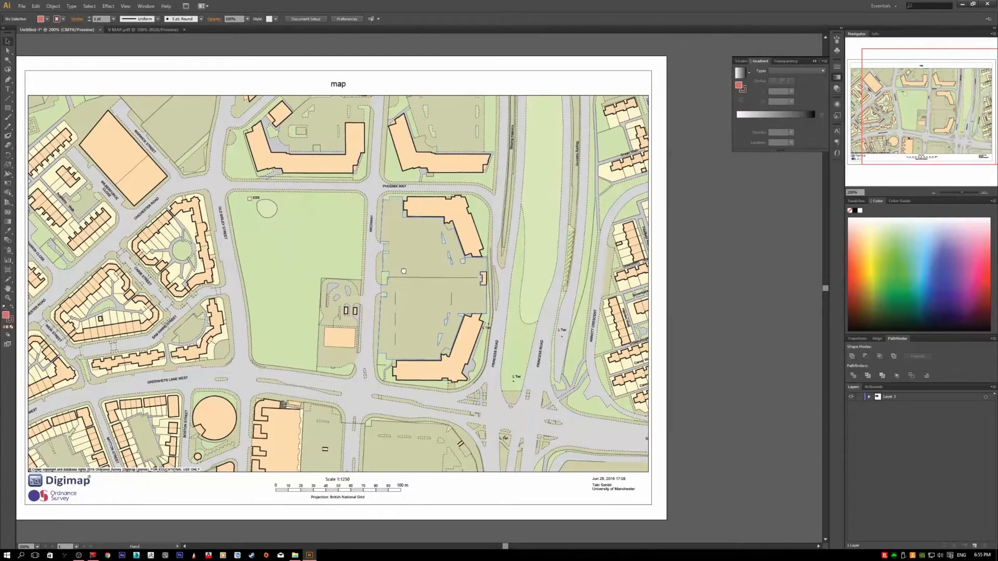
pyautogui.click(816, 59)
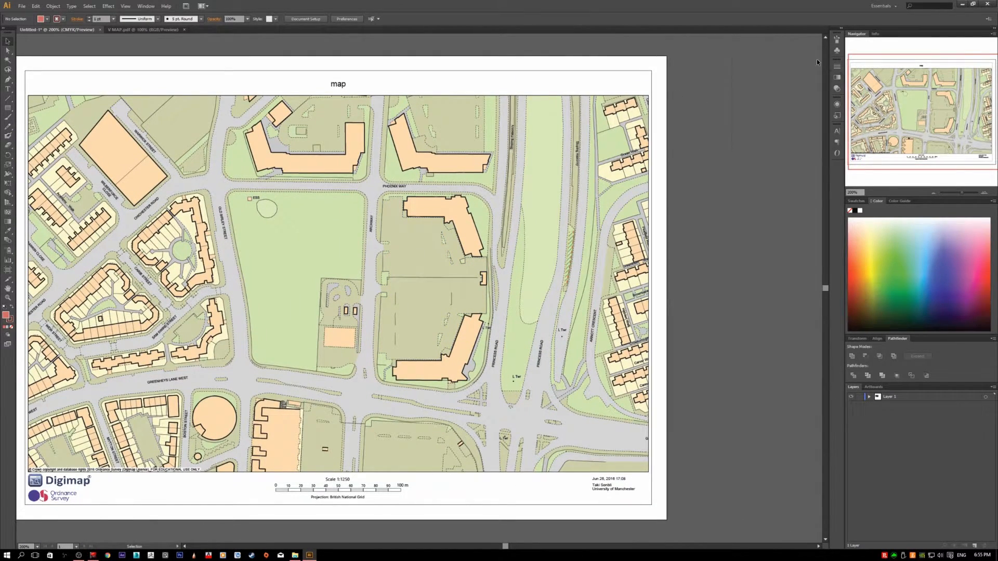
pyautogui.press('space')
pyautogui.moveTo(555, 328); pyautogui.dragTo(619, 325)
pyautogui.click(633, 295)
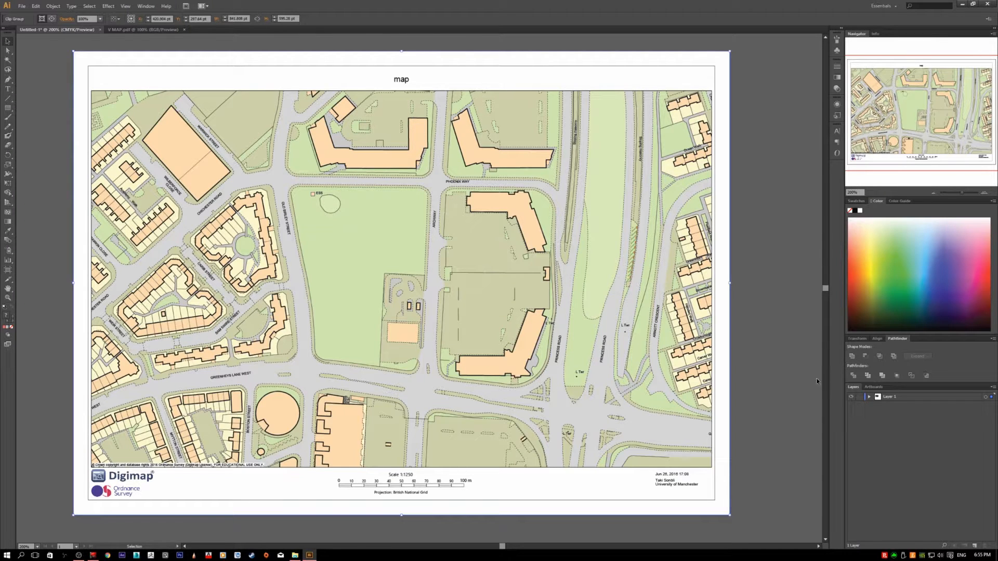
# Step: Examine the map's building outlines, roads and green site around Archway and Phoenix Way, both close up and as a whole
pyautogui.scroll(-2, 598, 325)
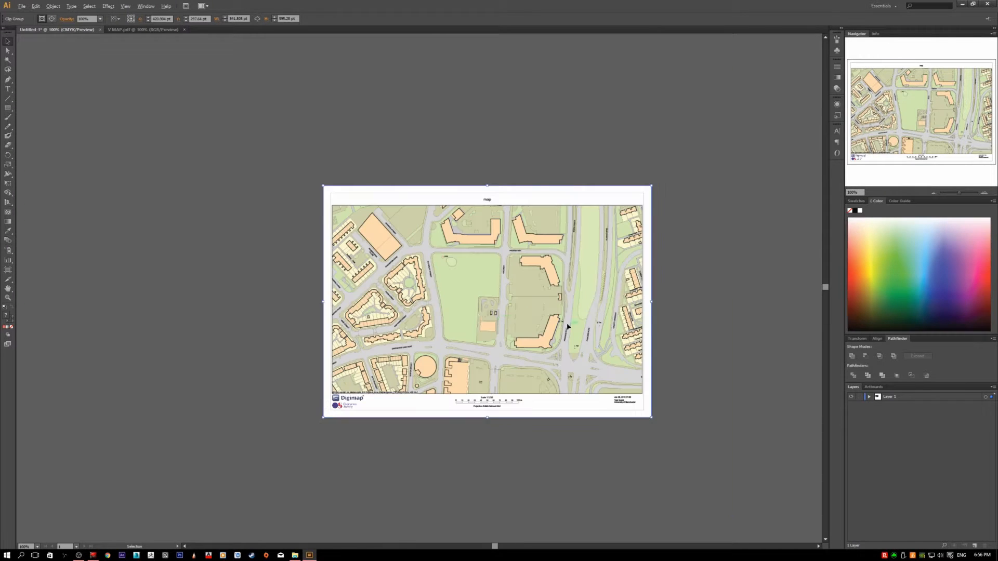
pyautogui.scroll(2, 653, 353)
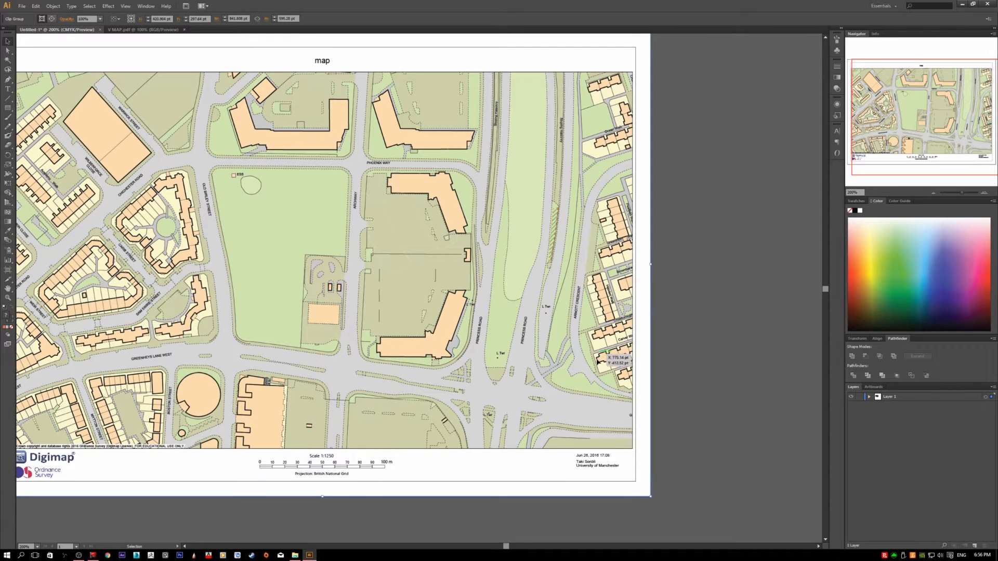
pyautogui.moveTo(479, 318); pyautogui.dragTo(530, 344)
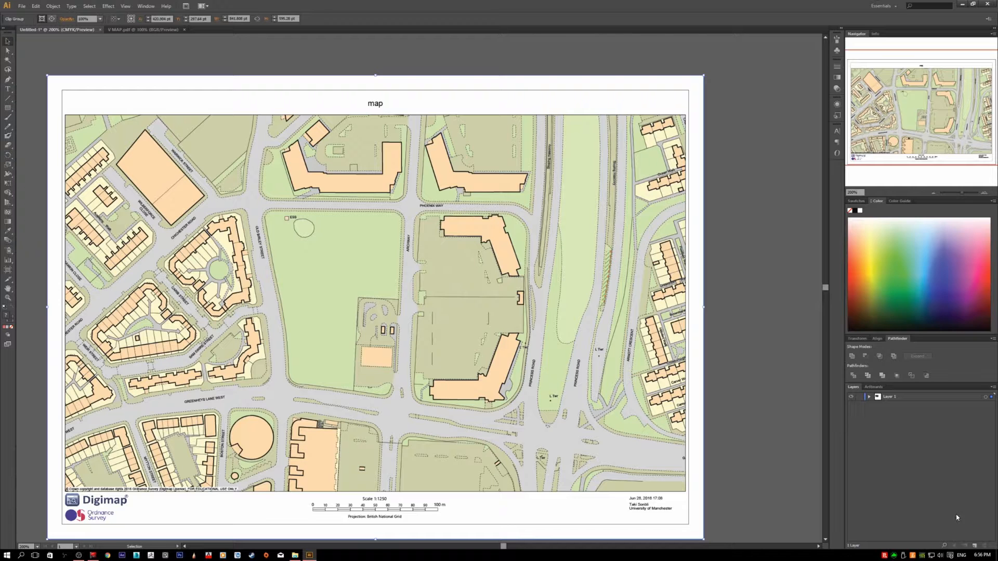
pyautogui.scroll(-1, 705, 463)
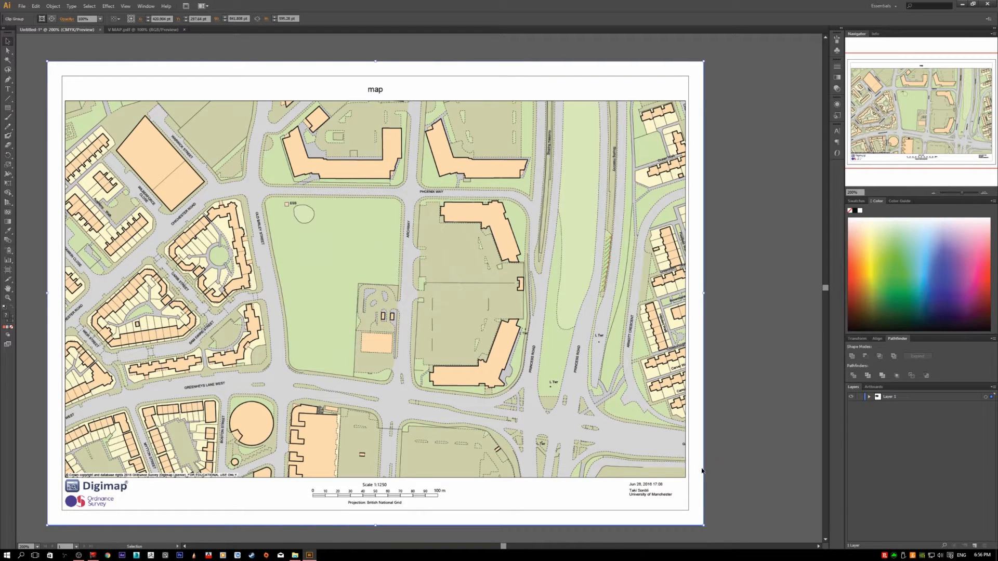
pyautogui.press('m')
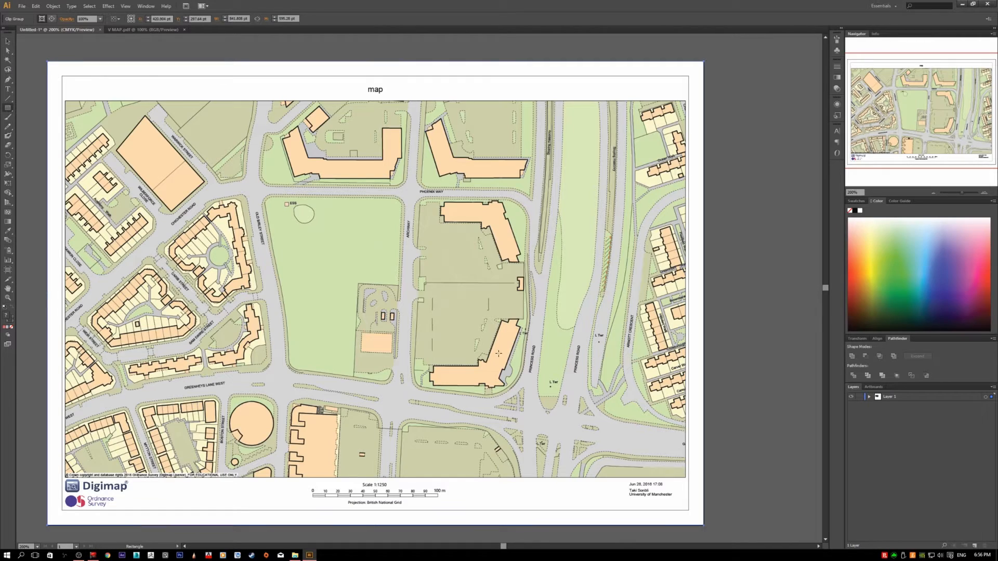
pyautogui.press('v')
pyautogui.scroll(2, 512, 366)
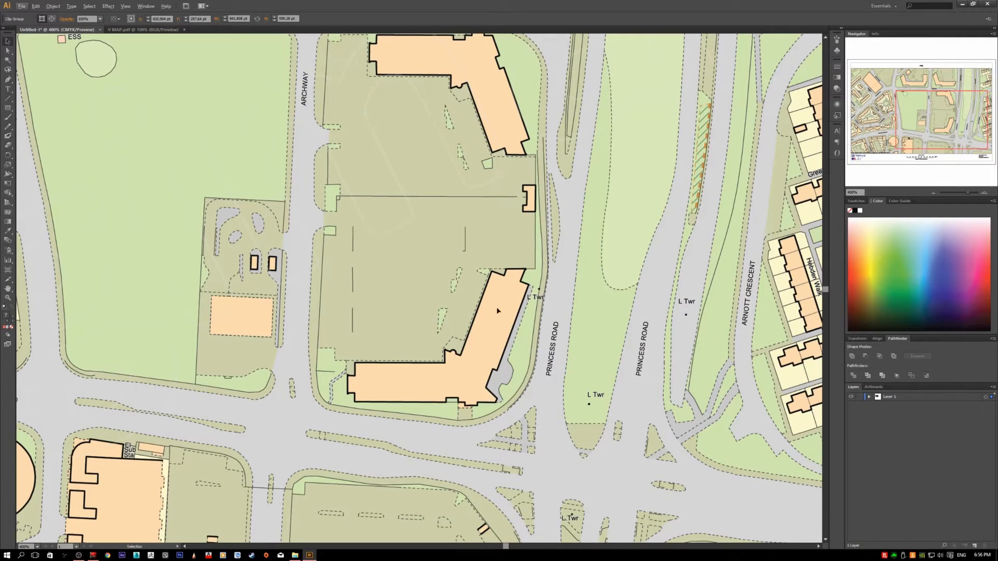
pyautogui.scroll(1, 497, 327)
pyautogui.press('space')
pyautogui.moveTo(474, 255); pyautogui.dragTo(539, 409)
pyautogui.press('space')
pyautogui.moveTo(538, 235); pyautogui.dragTo(634, 369)
pyautogui.press('space')
pyautogui.moveTo(462, 299); pyautogui.dragTo(605, 295)
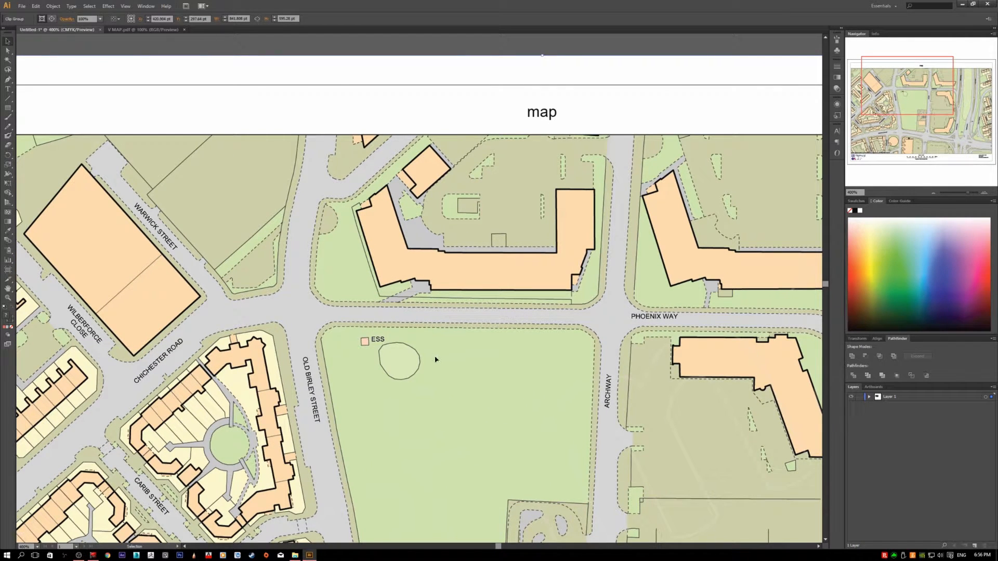
pyautogui.scroll(-2, 468, 405)
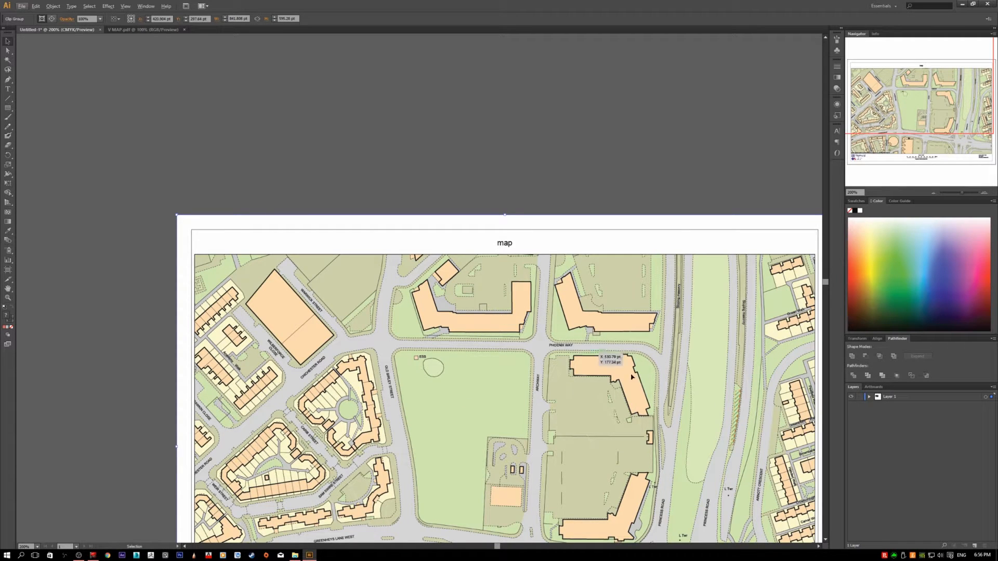
pyautogui.moveTo(692, 396); pyautogui.dragTo(601, 316)
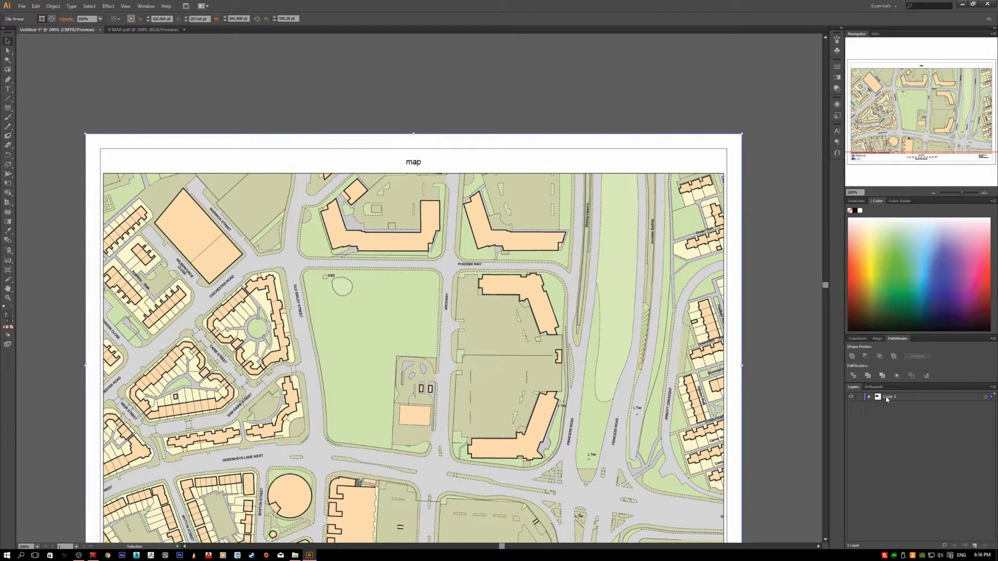
# Step: Create a new layer above Layer 1, which holds the map
pyautogui.click(921, 399)
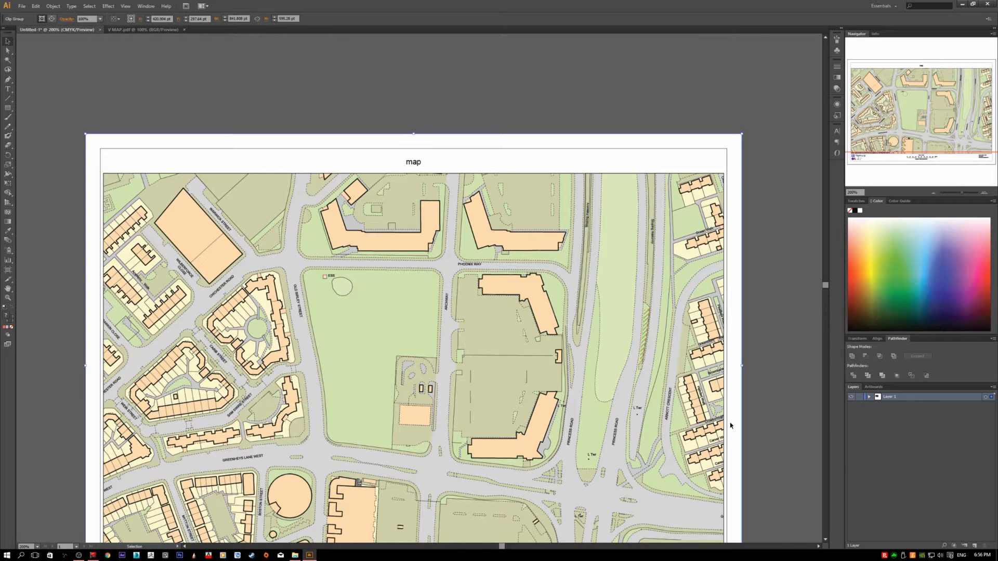
pyautogui.scroll(-1, 753, 452)
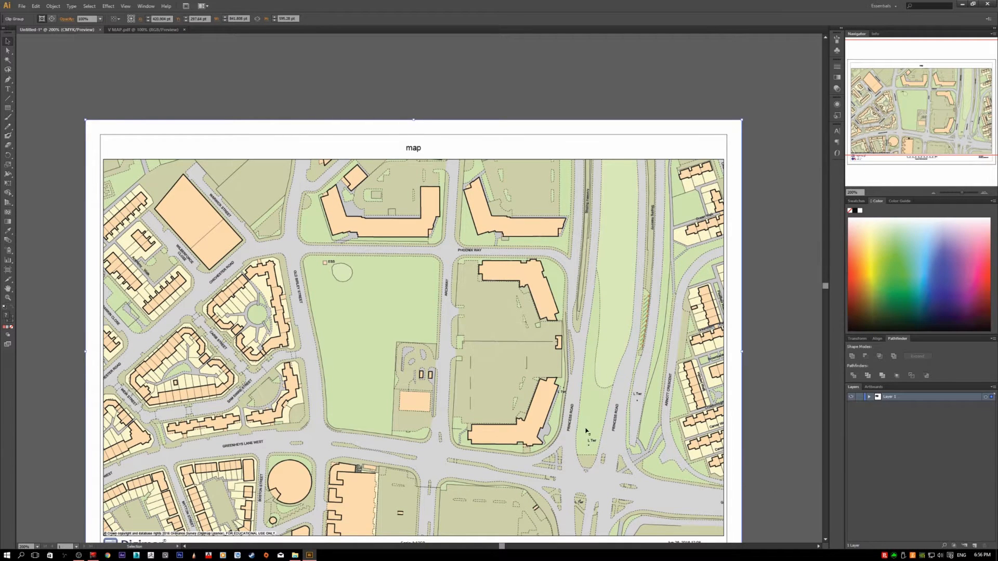
pyautogui.scroll(-3, 624, 442)
pyautogui.scroll(-1, 654, 453)
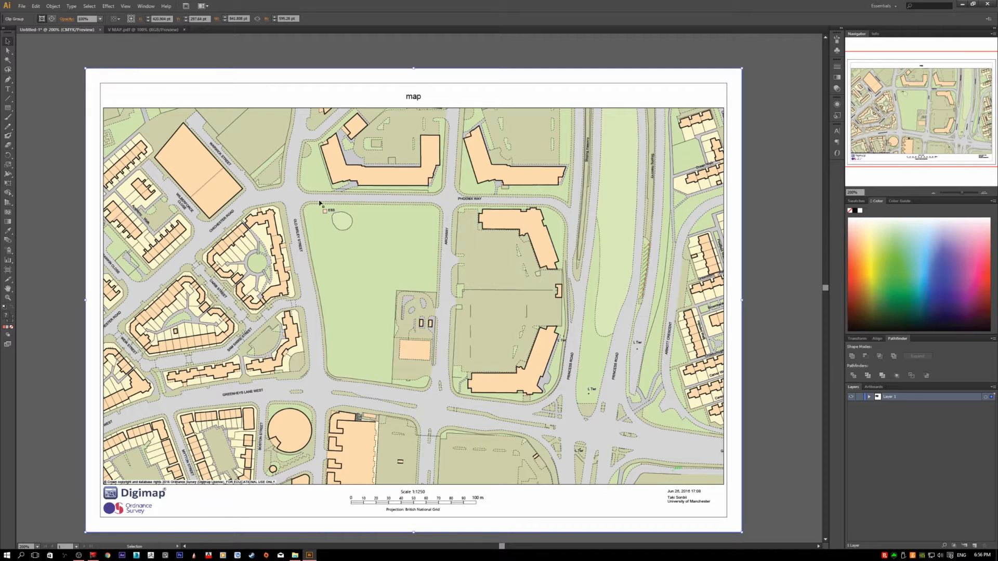
pyautogui.click(876, 443)
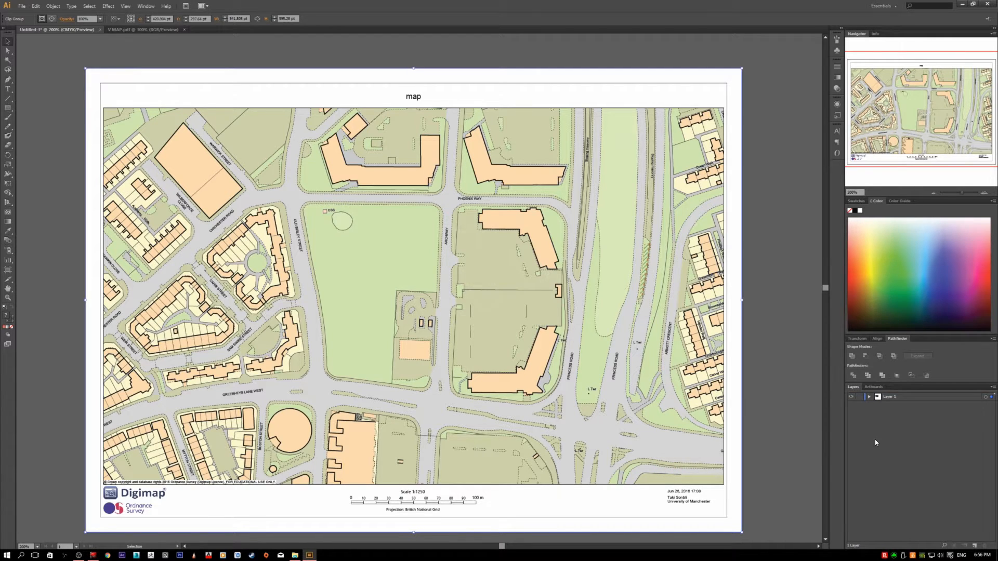
pyautogui.click(976, 547)
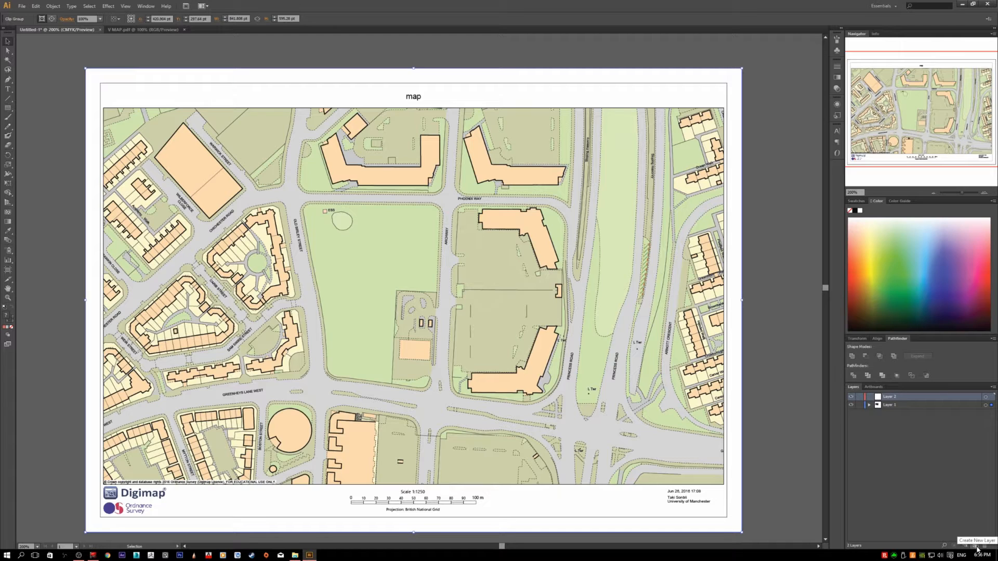
# Step: On Layer 2, draw a red rectangle about 257 by 227 pt over the area between Archway and Princess Road
pyautogui.click(896, 406)
pyautogui.click(895, 400)
pyautogui.click(909, 406)
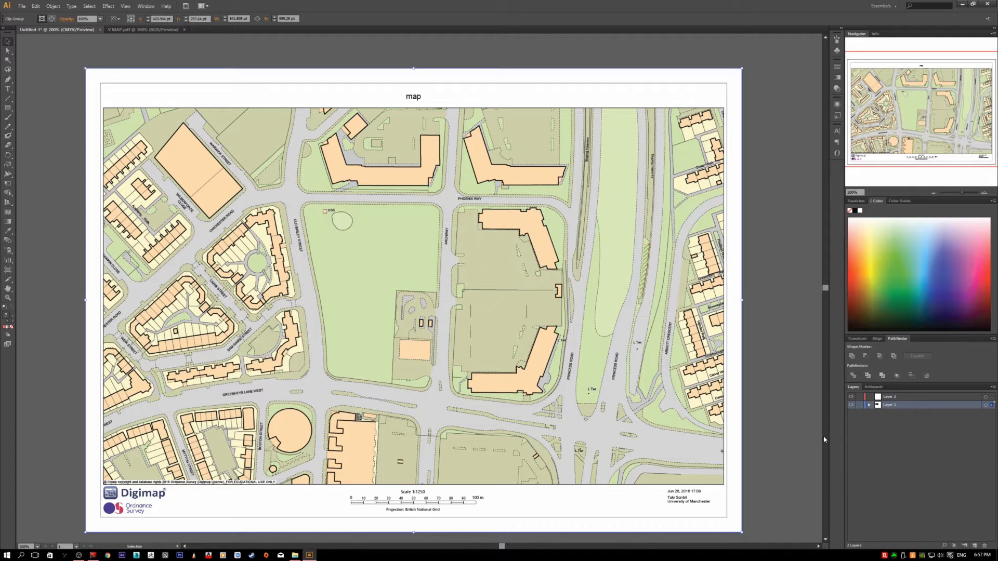
pyautogui.click(903, 398)
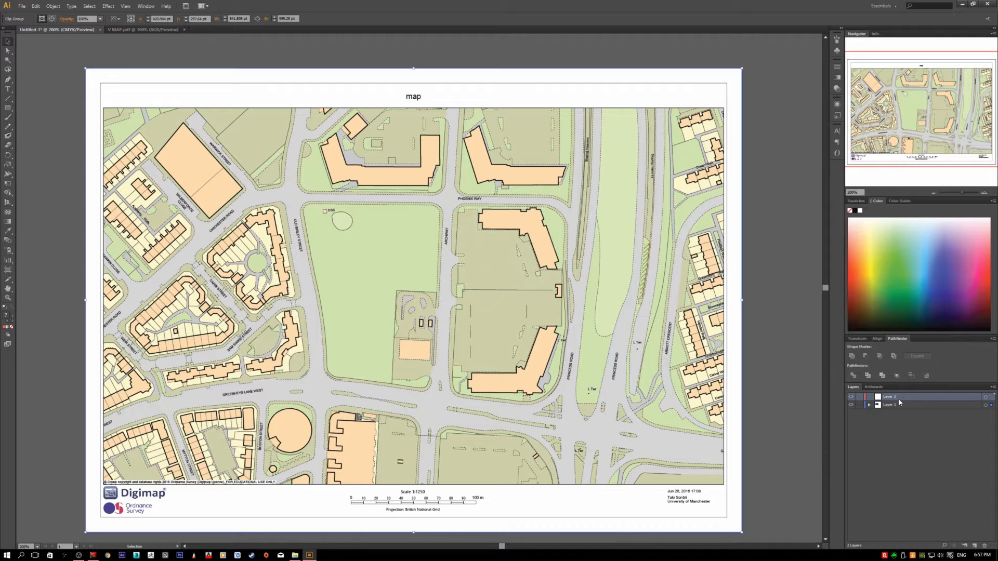
pyautogui.press('m')
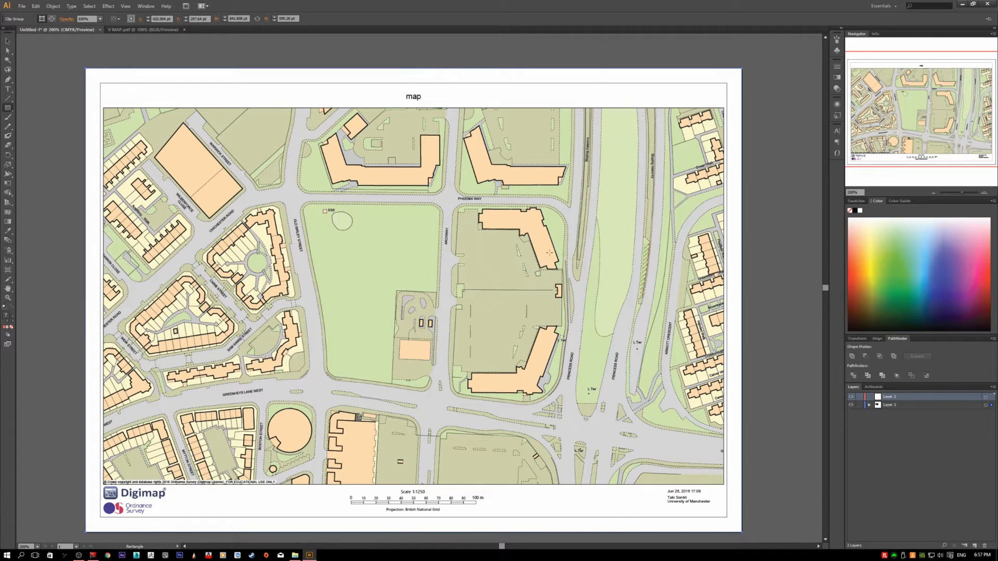
pyautogui.moveTo(390, 220); pyautogui.dragTo(589, 397)
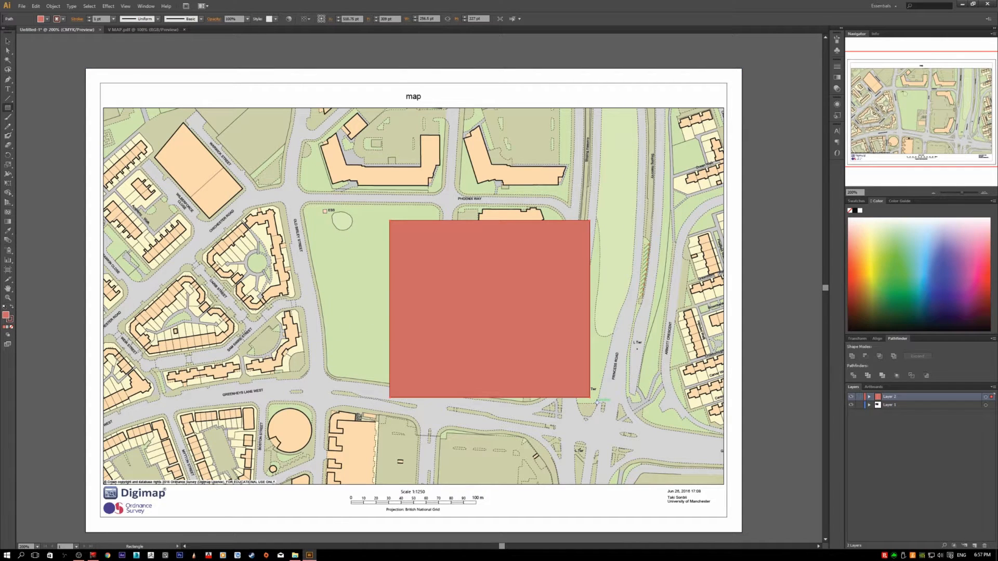
pyautogui.press('v')
pyautogui.click(643, 352)
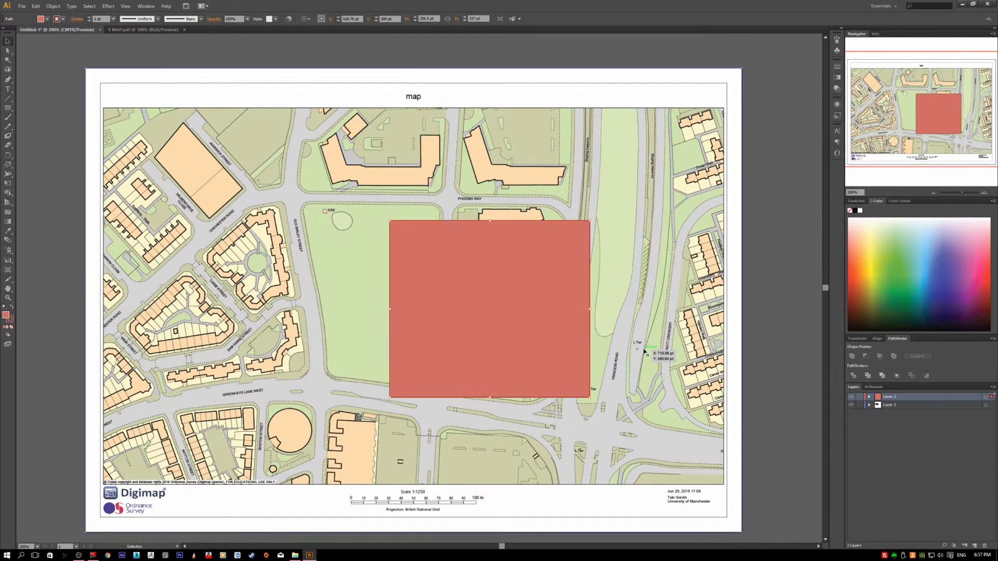
# Step: Move Layer 2 beneath Layer 1 in the stacking order so the map covers the red rectangle
pyautogui.click(894, 407)
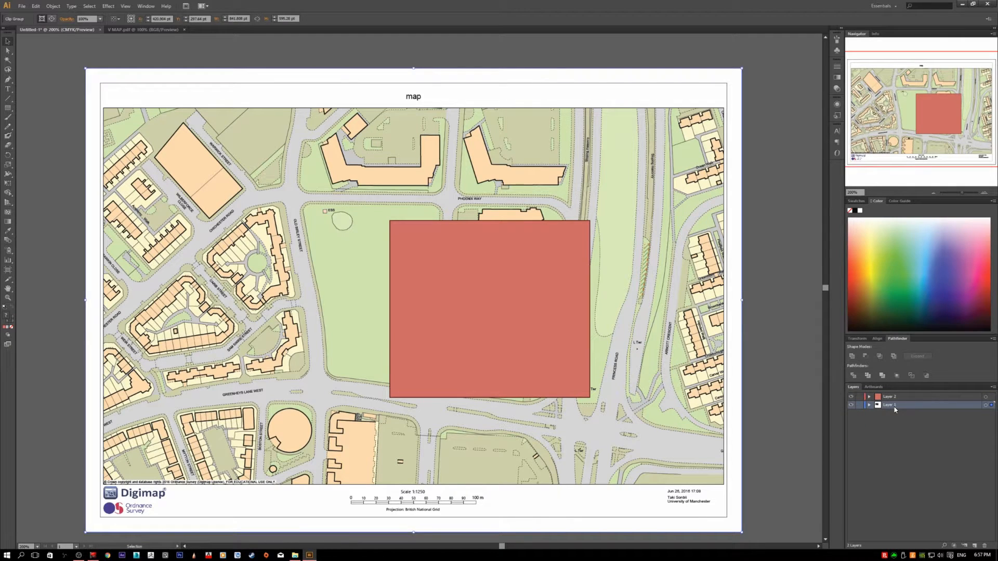
pyautogui.click(894, 397)
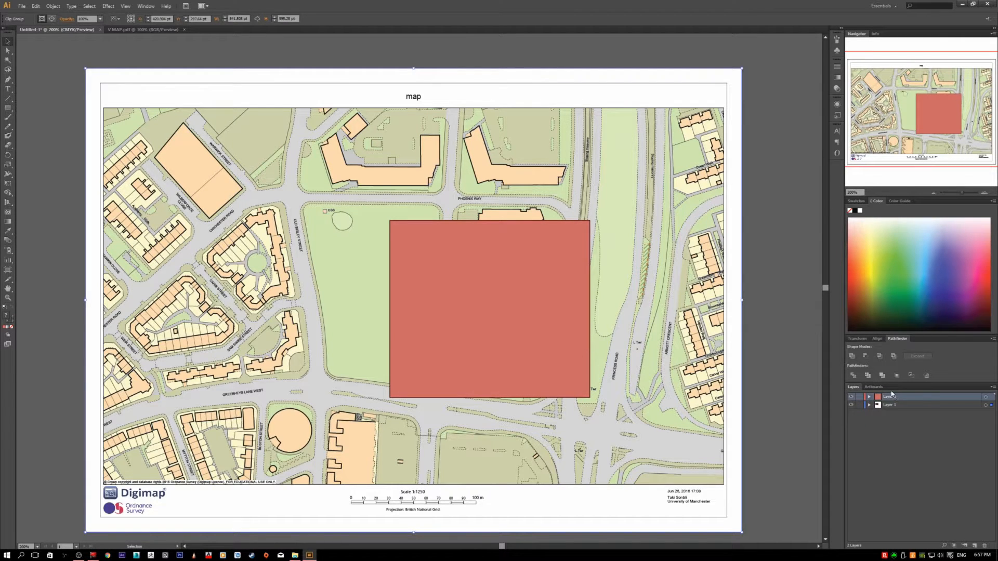
pyautogui.moveTo(931, 399); pyautogui.dragTo(938, 425)
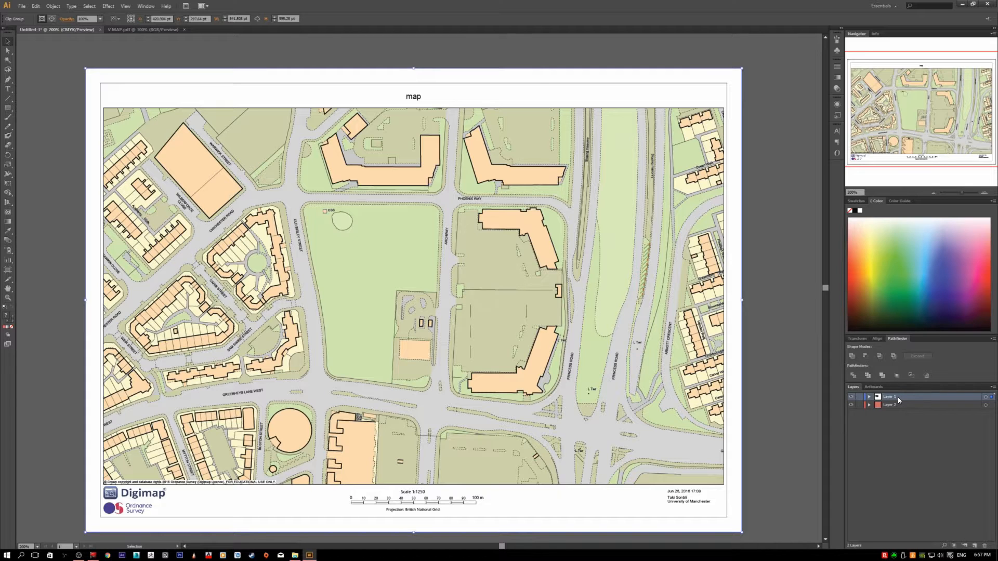
# Step: Move Layer 1 back beneath Layer 2 so the red rectangle sits above the map
pyautogui.click(904, 409)
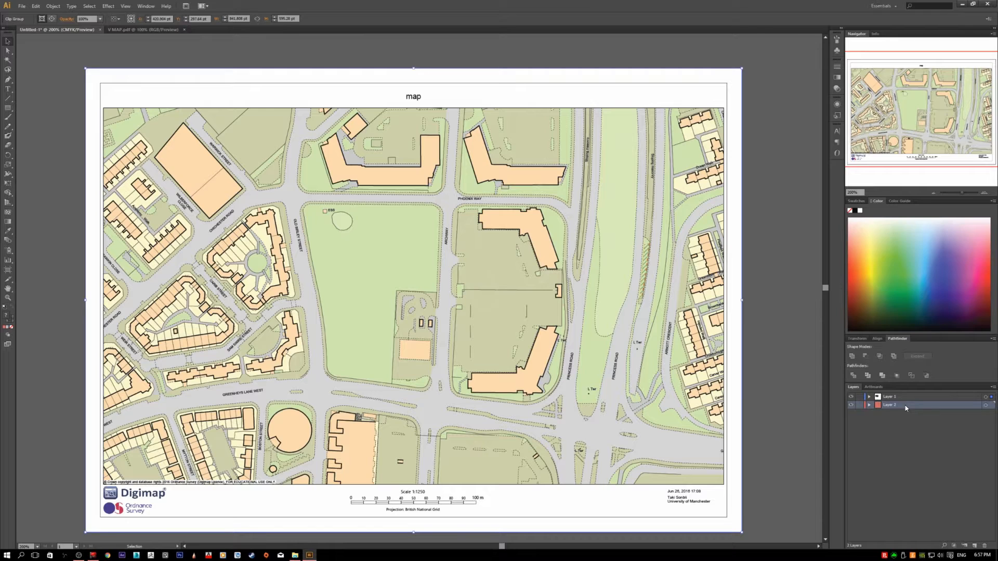
pyautogui.click(905, 398)
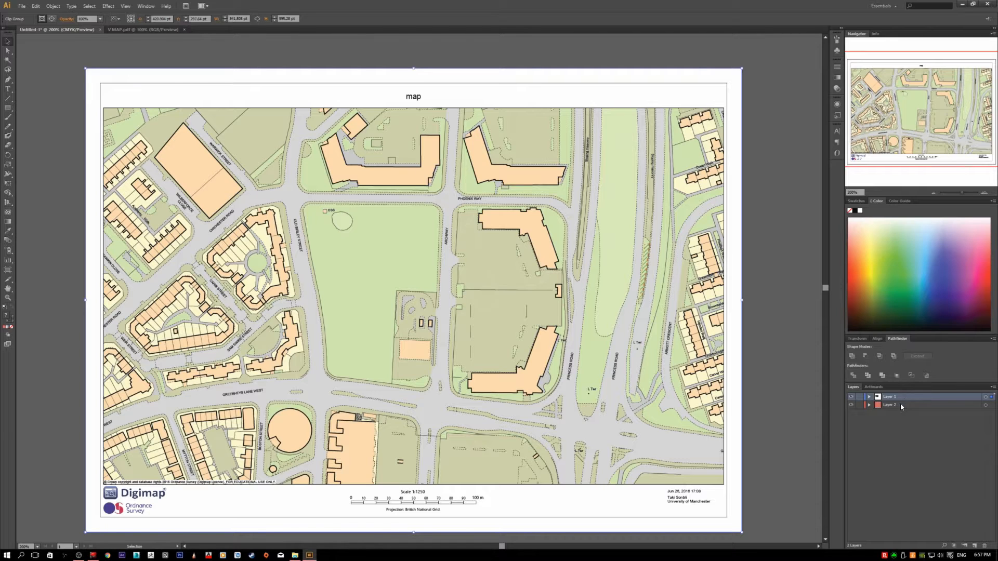
pyautogui.moveTo(899, 397); pyautogui.dragTo(899, 411)
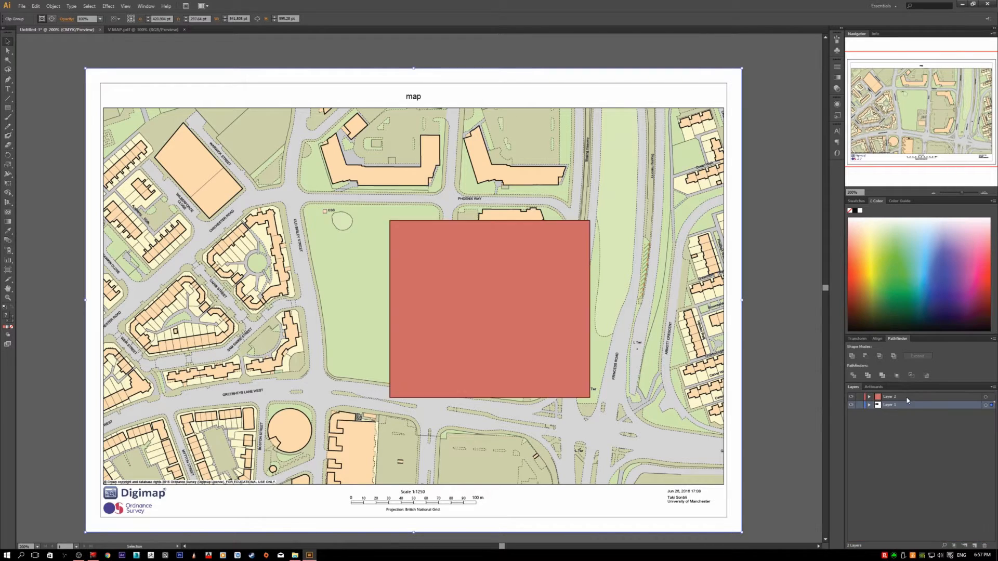
# Step: Move the red rectangle over the green site between Old Birley Street and Archway
pyautogui.click(520, 287)
pyautogui.moveTo(460, 227); pyautogui.dragTo(468, 312)
pyautogui.moveTo(553, 379); pyautogui.dragTo(549, 312)
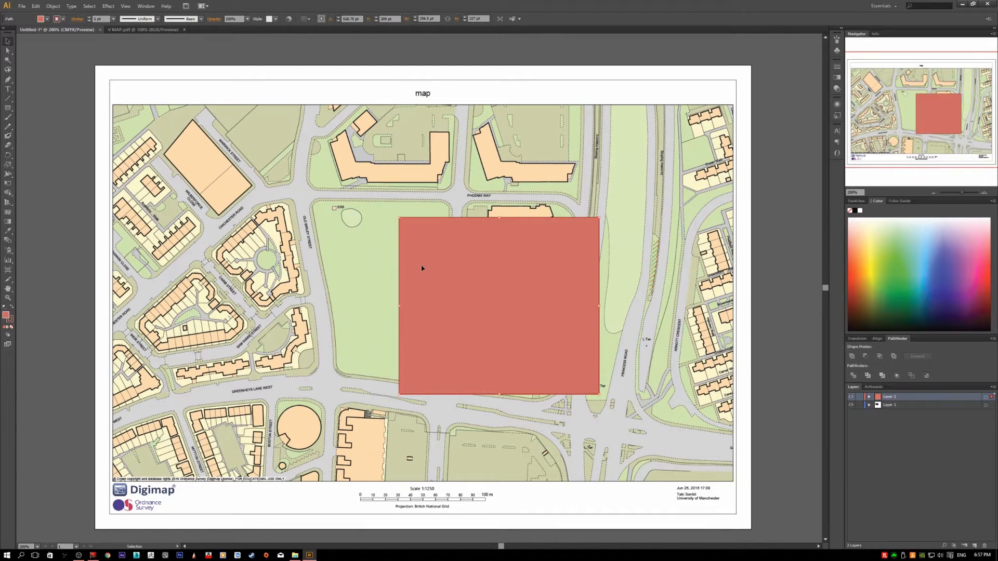
pyautogui.moveTo(422, 268); pyautogui.dragTo(319, 244)
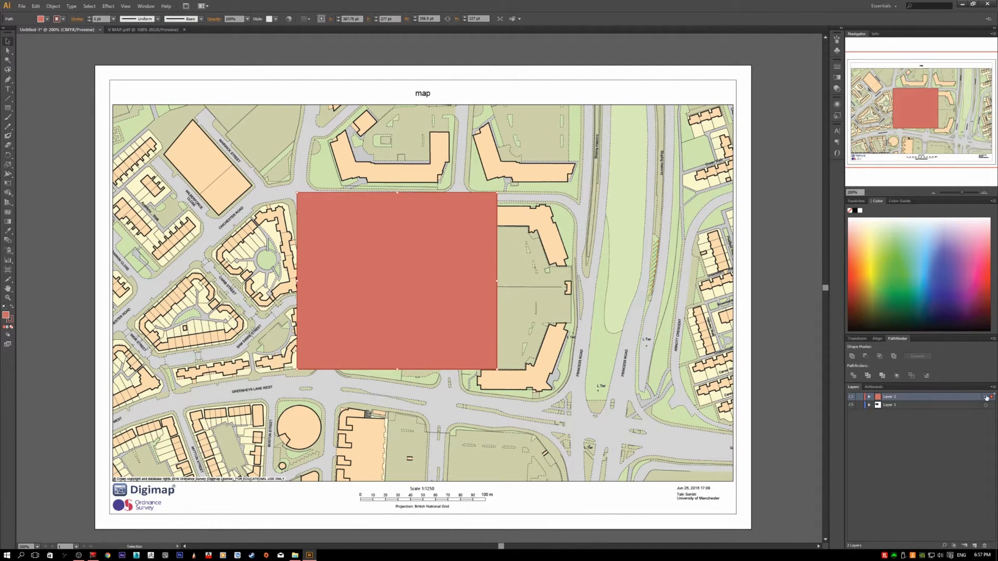
# Step: Transfer the selected red rectangle from Layer 2 to Layer 1
pyautogui.moveTo(967, 399); pyautogui.dragTo(916, 392)
pyautogui.moveTo(993, 398); pyautogui.dragTo(993, 409)
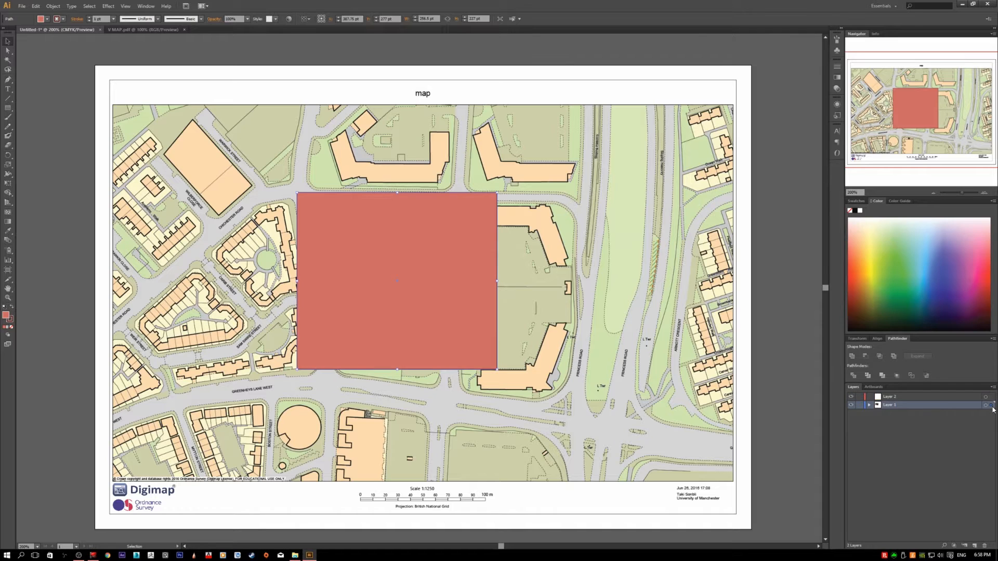
pyautogui.click(969, 399)
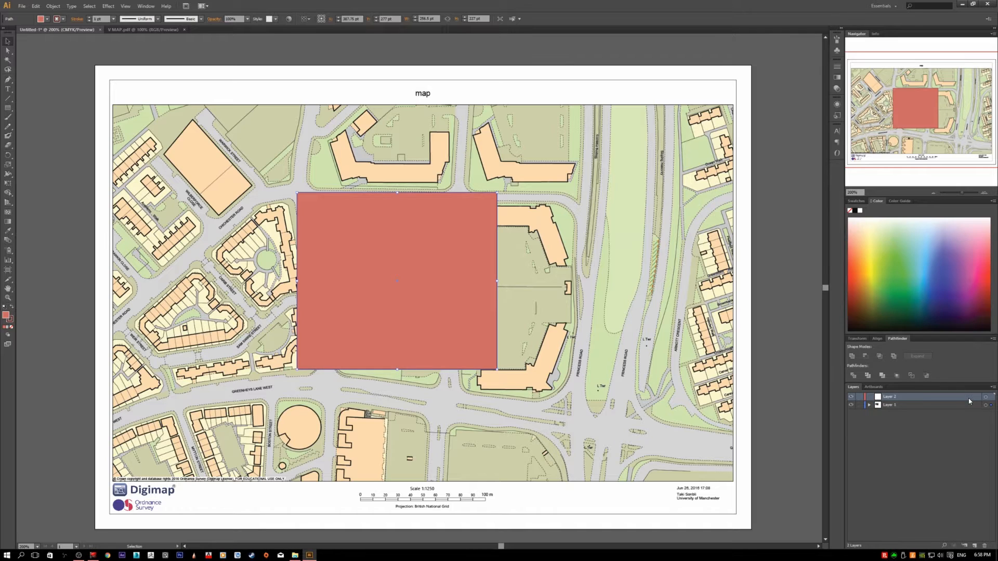
# Step: Transfer the red rectangle back from Layer 1 to Layer 2, and make Layer 1 the active layer
pyautogui.click(943, 407)
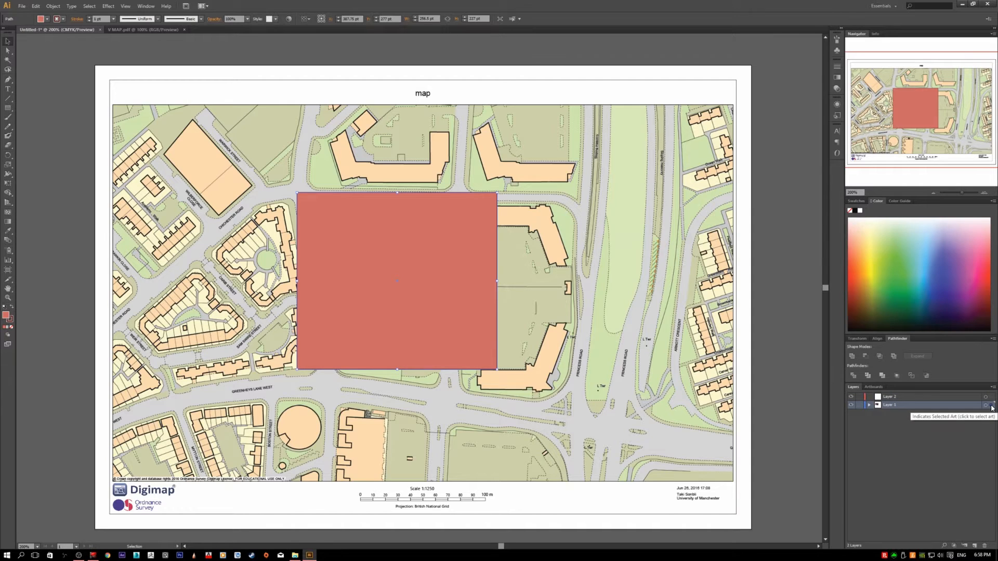
pyautogui.moveTo(992, 408); pyautogui.dragTo(993, 401)
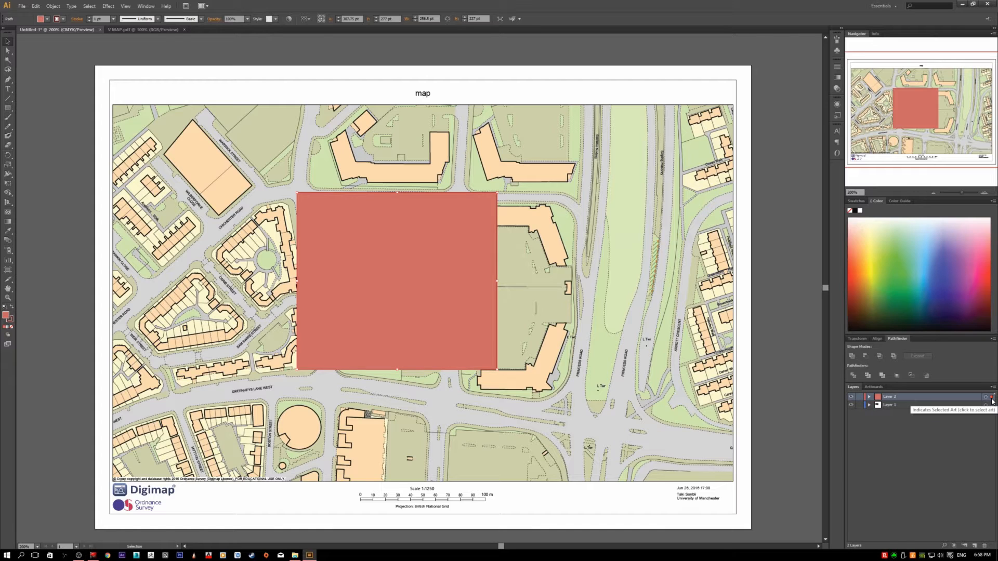
pyautogui.click(939, 406)
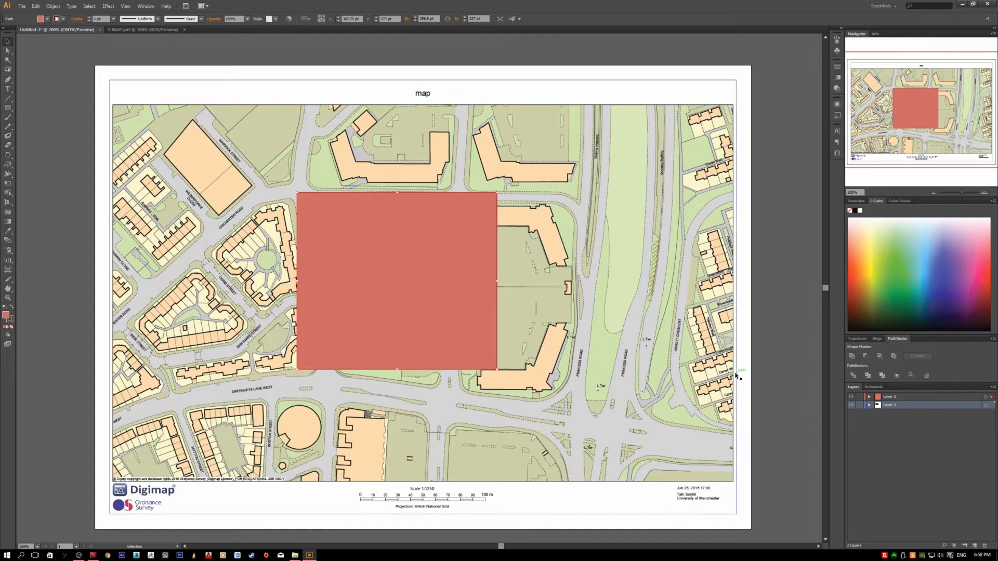
# Step: Hide Layer 2 and show it again, and toggle Layer 1's visibility off and back on
pyautogui.click(852, 398)
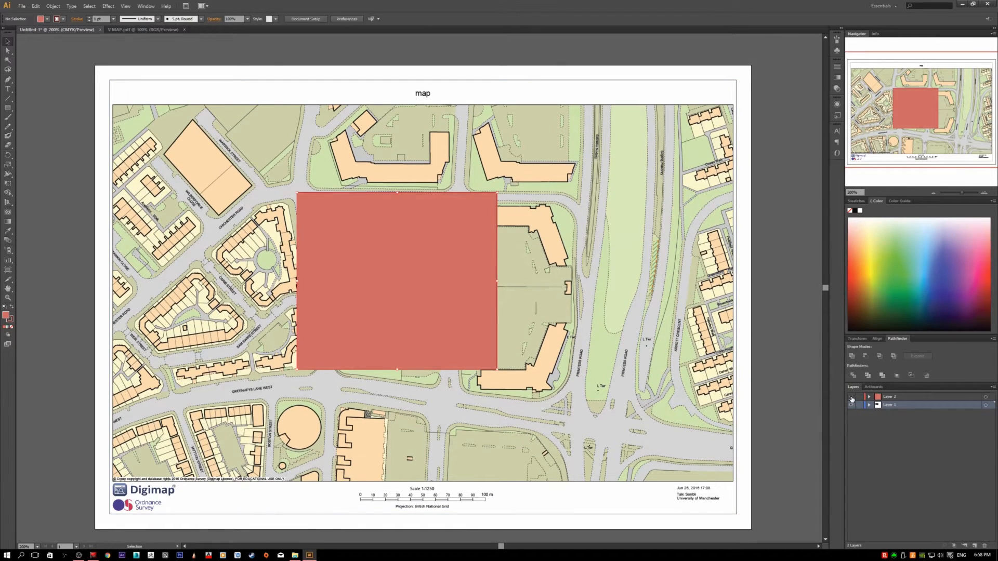
pyautogui.click(891, 397)
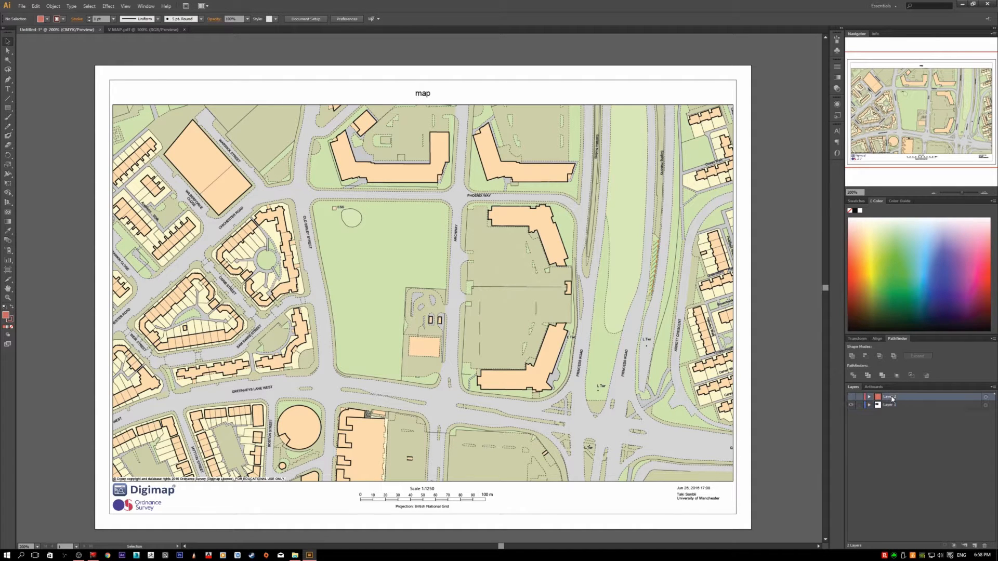
pyautogui.click(851, 397)
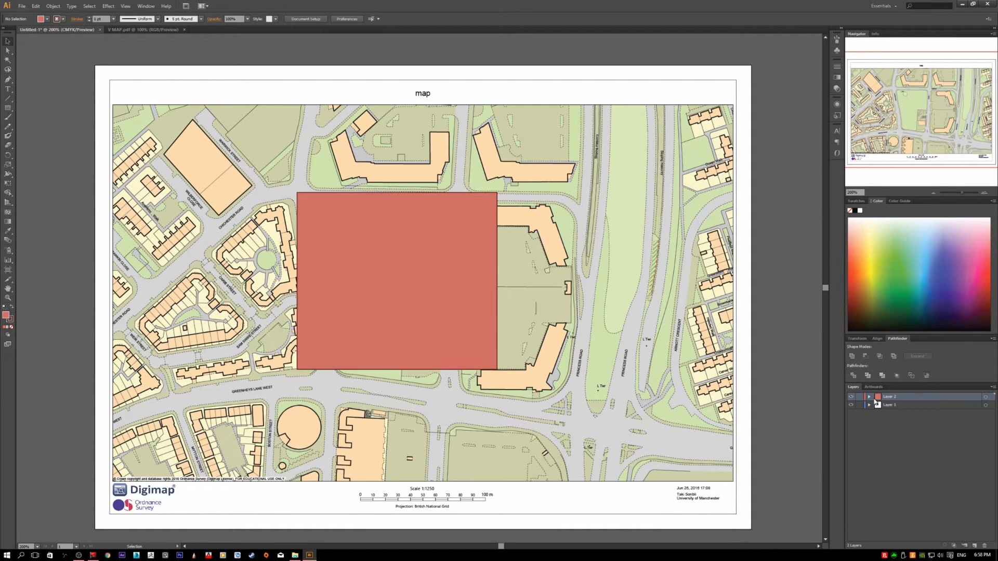
pyautogui.click(851, 406)
pyautogui.click(852, 406)
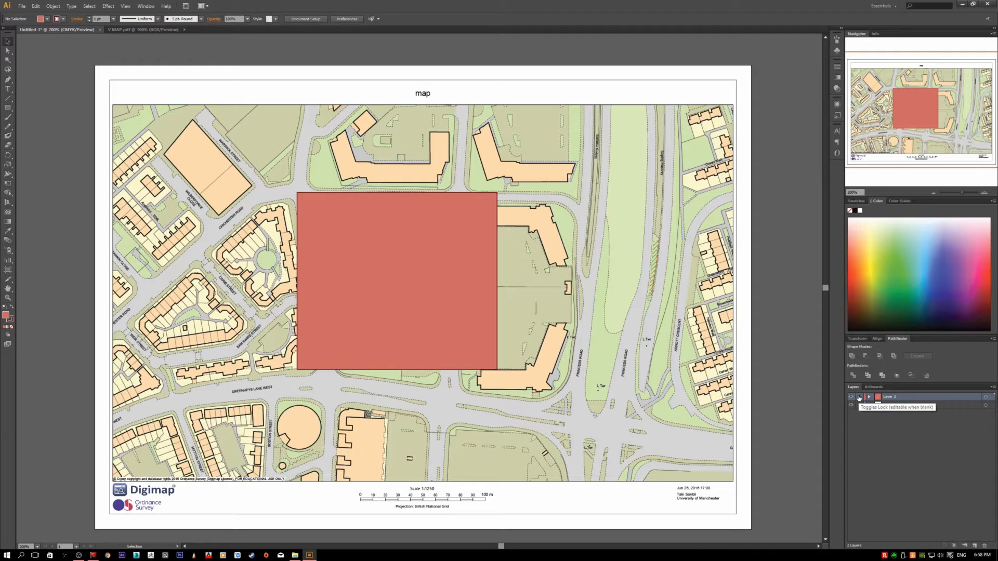
# Step: Lock Layer 1 and try to select the map artwork, finishing with the layer unlocked
pyautogui.click(536, 315)
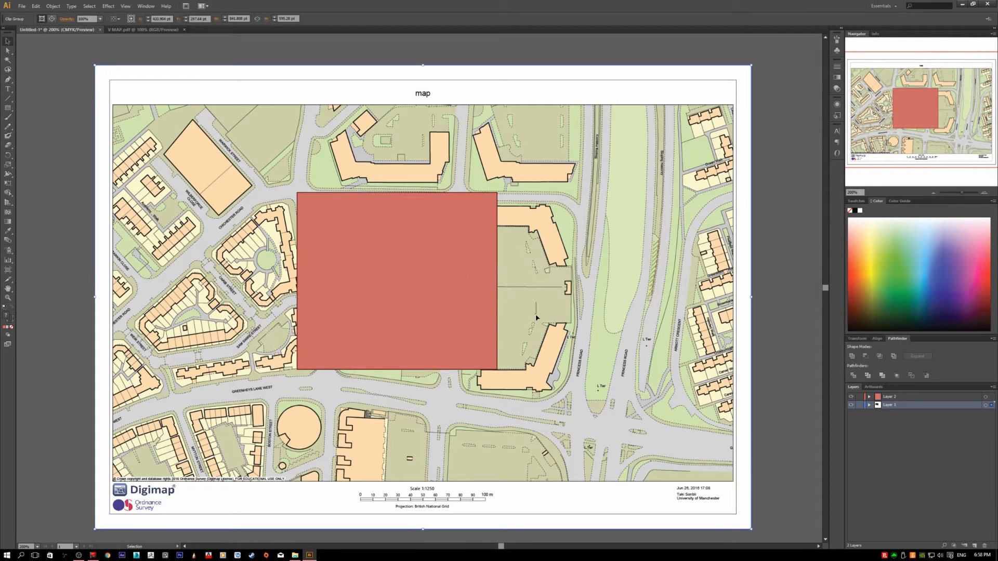
pyautogui.click(859, 408)
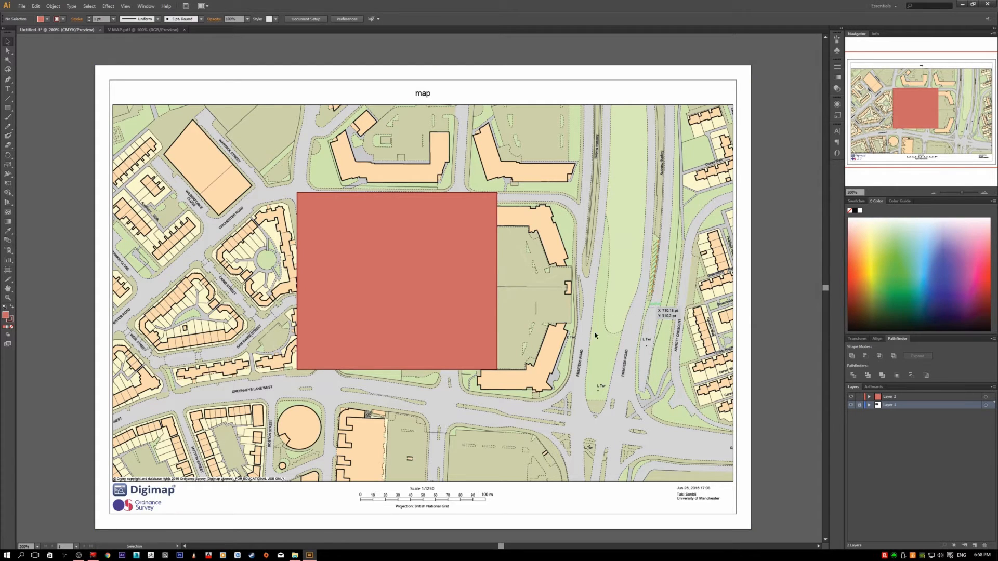
pyautogui.moveTo(574, 351); pyautogui.dragTo(647, 425)
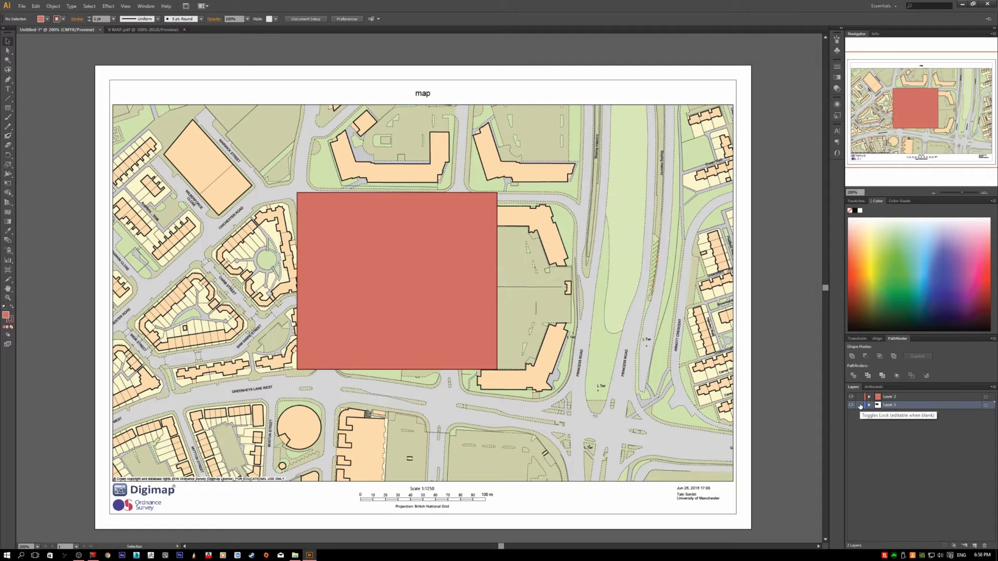
# Step: Move the red rectangle off the green site onto the buildings northwest of it, west of Old Birley Street
pyautogui.scroll(2, 517, 335)
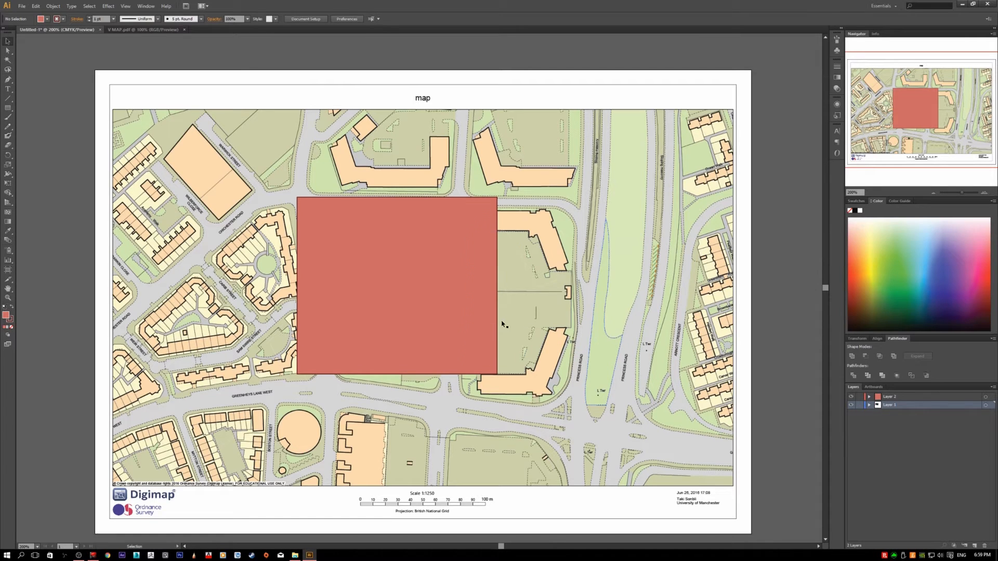
pyautogui.click(388, 325)
pyautogui.moveTo(463, 314); pyautogui.dragTo(272, 264)
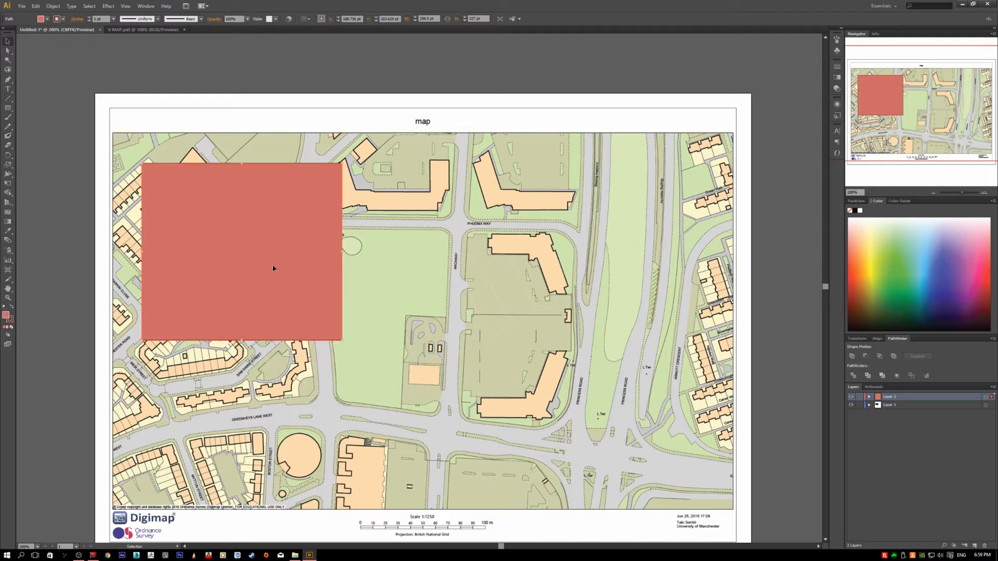
# Step: Lock the red rectangle in place and try shifting the map beneath it, undoing the map's move
pyautogui.press('a')
pyautogui.hotkey('ctrl', '2')
pyautogui.moveTo(256, 209); pyautogui.dragTo(252, 229)
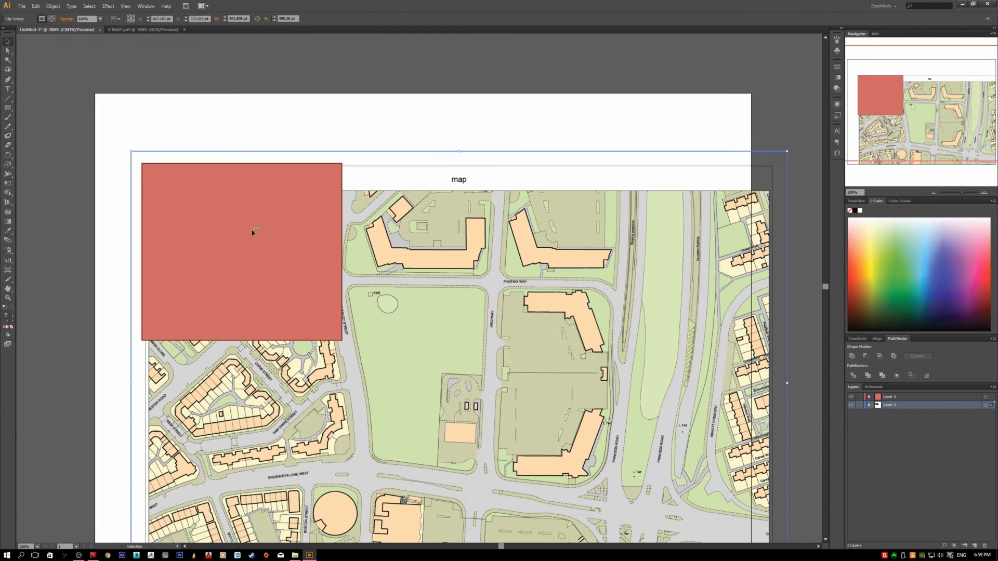
pyautogui.press('a')
pyautogui.hotkey('ctrl', 'z')
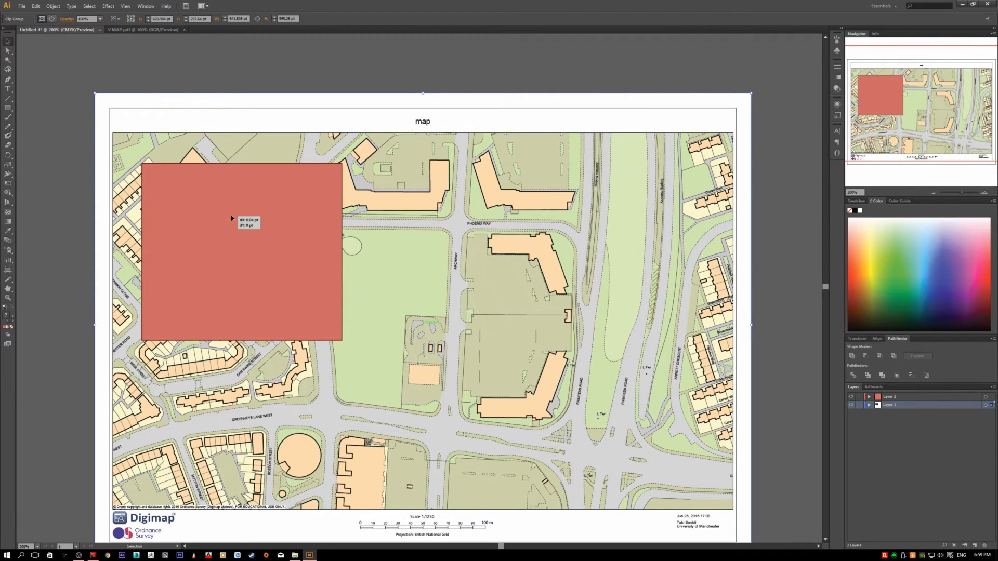
# Step: Unlock all locked objects, clear the selection and select the red rectangle again
pyautogui.hotkey('ctrl', 'alt')
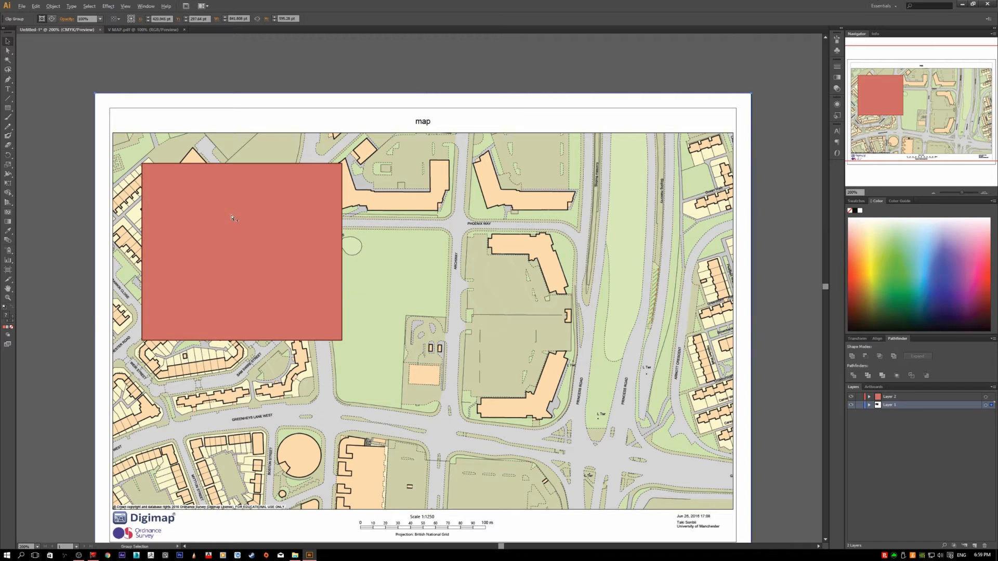
pyautogui.keyDown('ctrl'); pyautogui.keyDown('alt'); pyautogui.click(231, 216); pyautogui.keyUp('alt'); pyautogui.keyUp('ctrl')
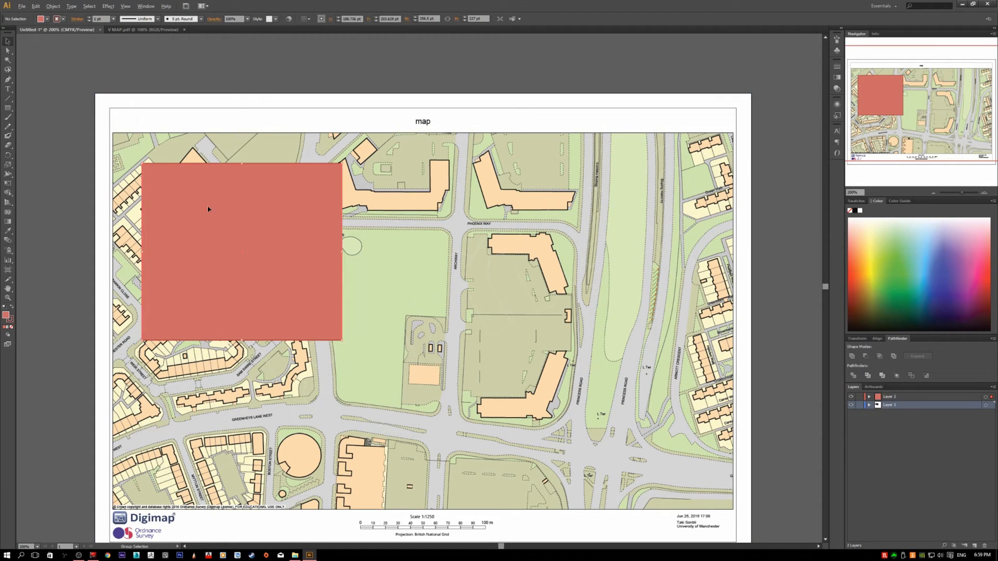
pyautogui.click(76, 204)
pyautogui.click(194, 237)
# Step: Lock the selected red rectangle using the Lock Selection command
pyautogui.click(89, 6)
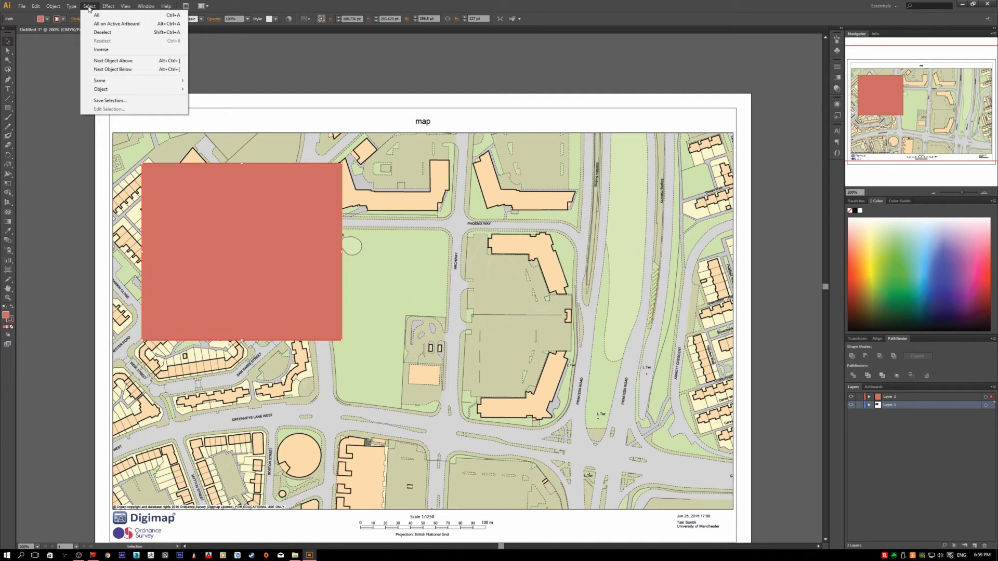
pyautogui.moveTo(56, 6)
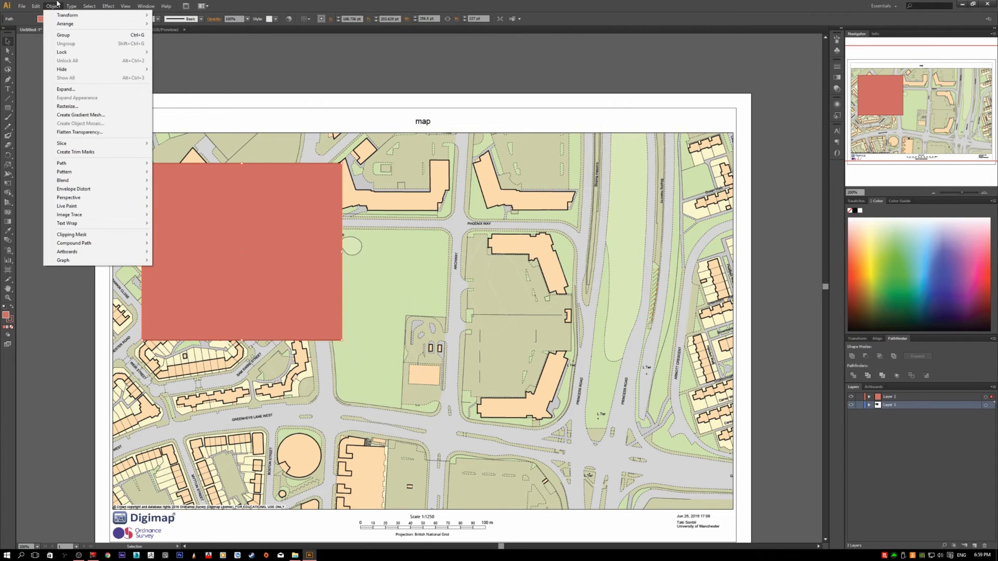
pyautogui.click(211, 74)
pyautogui.moveTo(264, 183); pyautogui.dragTo(264, 185)
pyautogui.click(48, 6)
pyautogui.moveTo(100, 55)
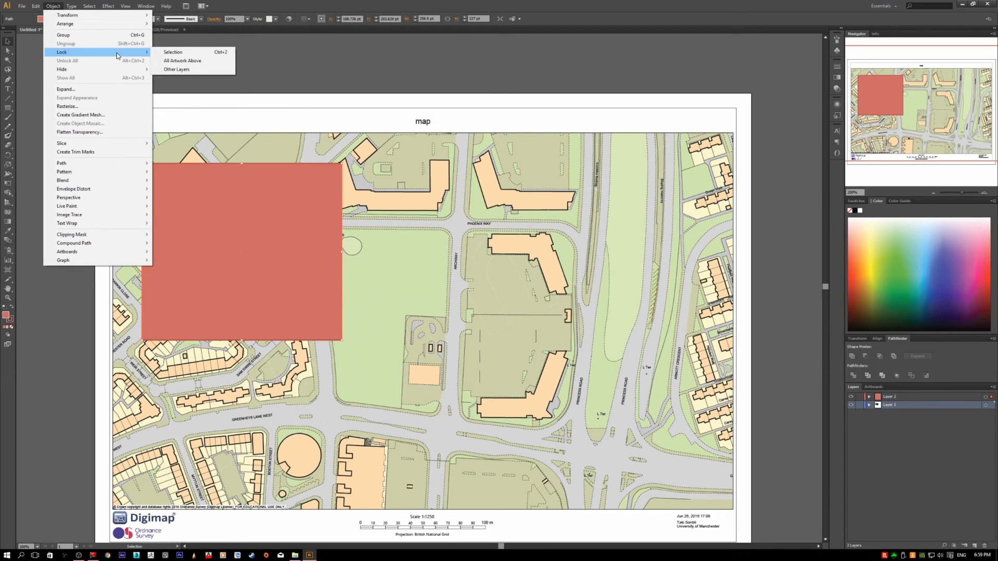
pyautogui.click(179, 52)
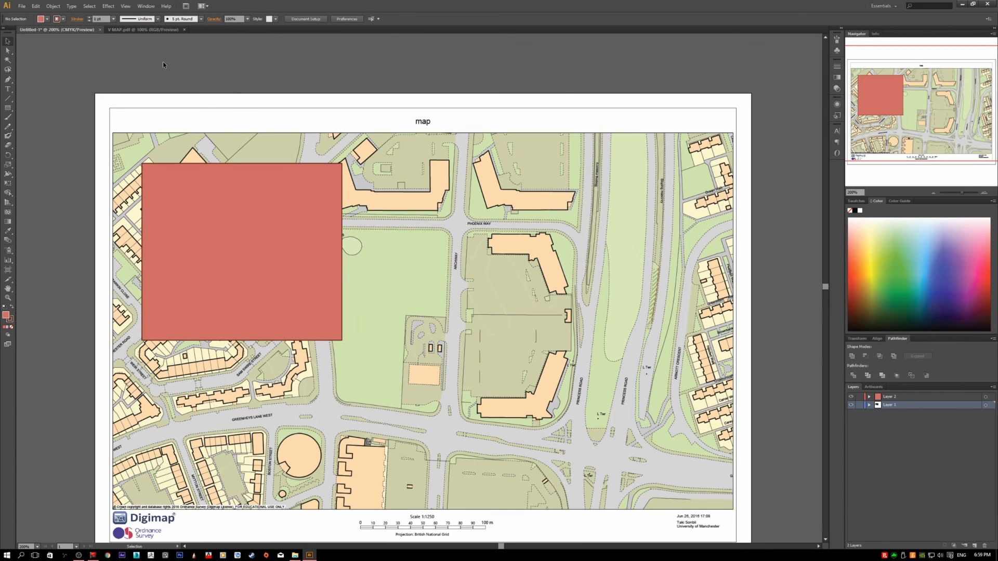
# Step: Release the lock on the red rectangle with Unlock All and clear the selection
pyautogui.click(53, 6)
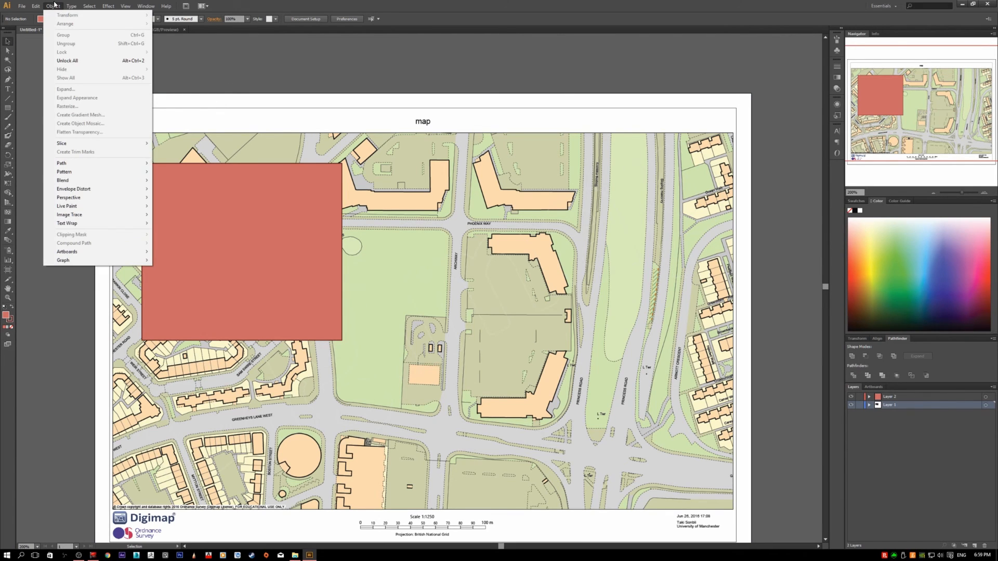
pyautogui.click(98, 62)
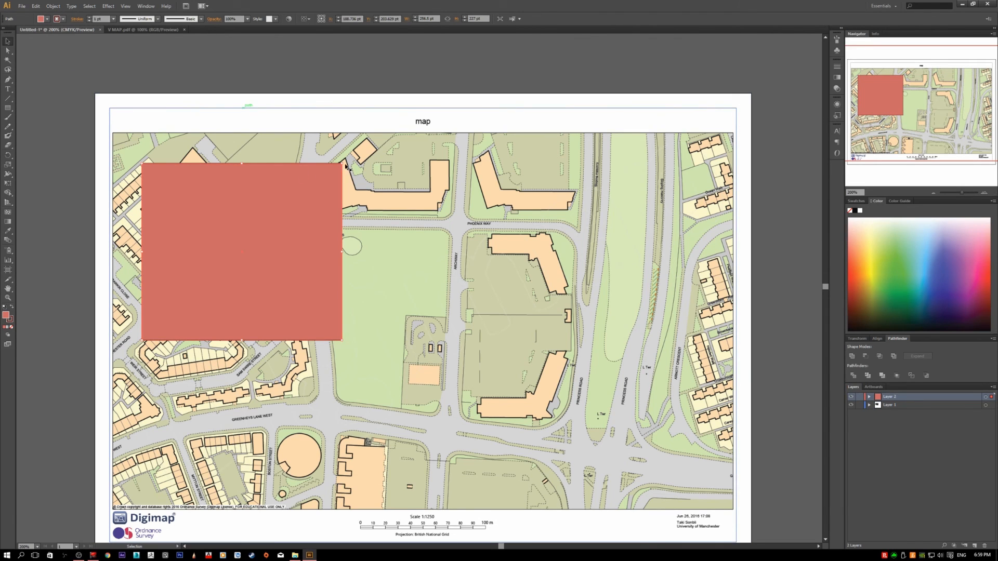
pyautogui.click(267, 80)
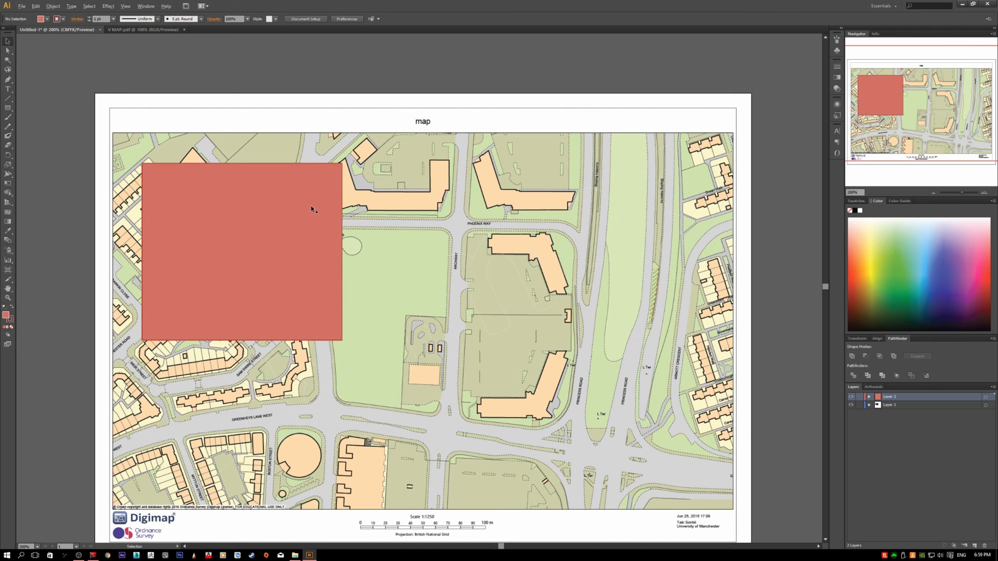
pyautogui.hotkey('ctrl', '1')
pyautogui.scroll(1, 305, 250)
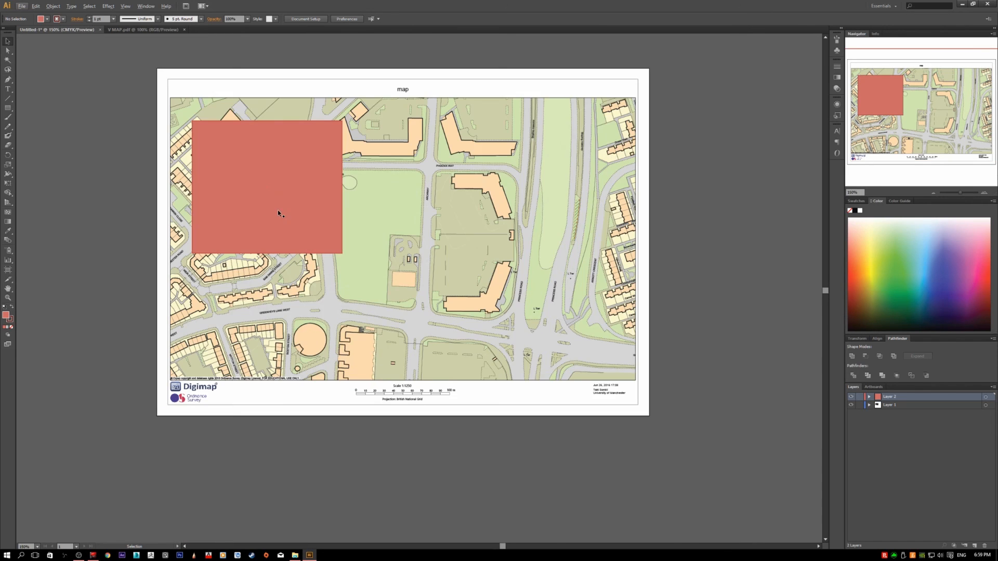